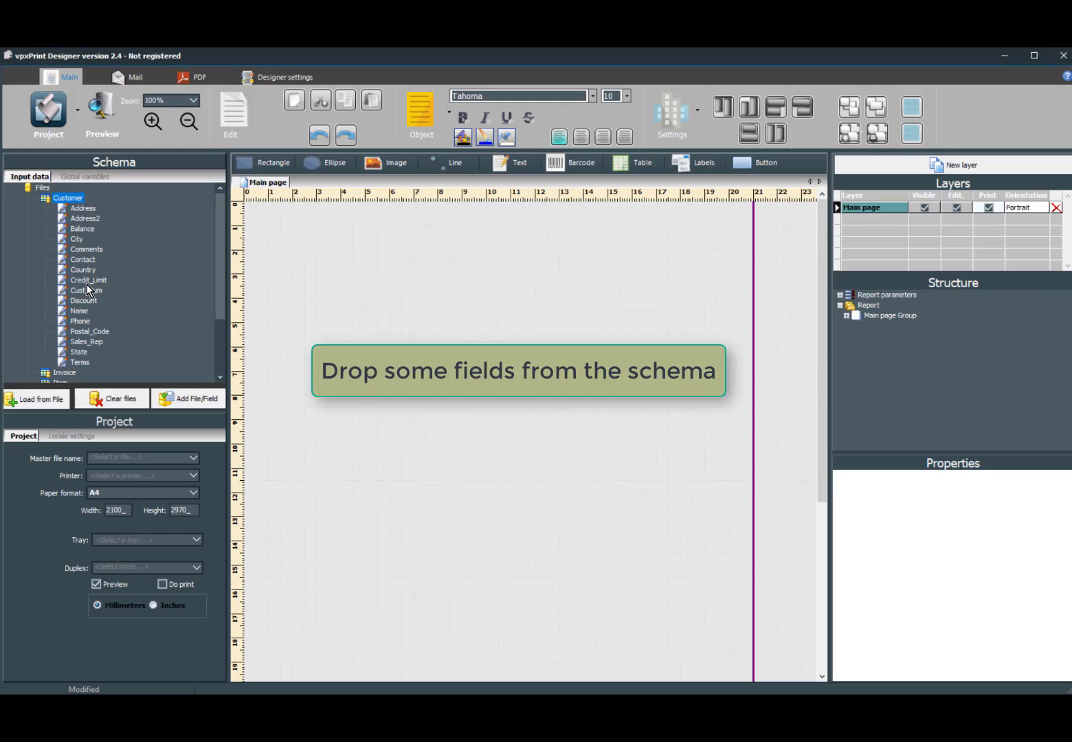
Step: Place the Customer fields Cust_Num, Name and Country one below another near the top of the main page
left_click_drag(67, 265, 330, 225)
left_click_drag(410, 241, 411, 241)
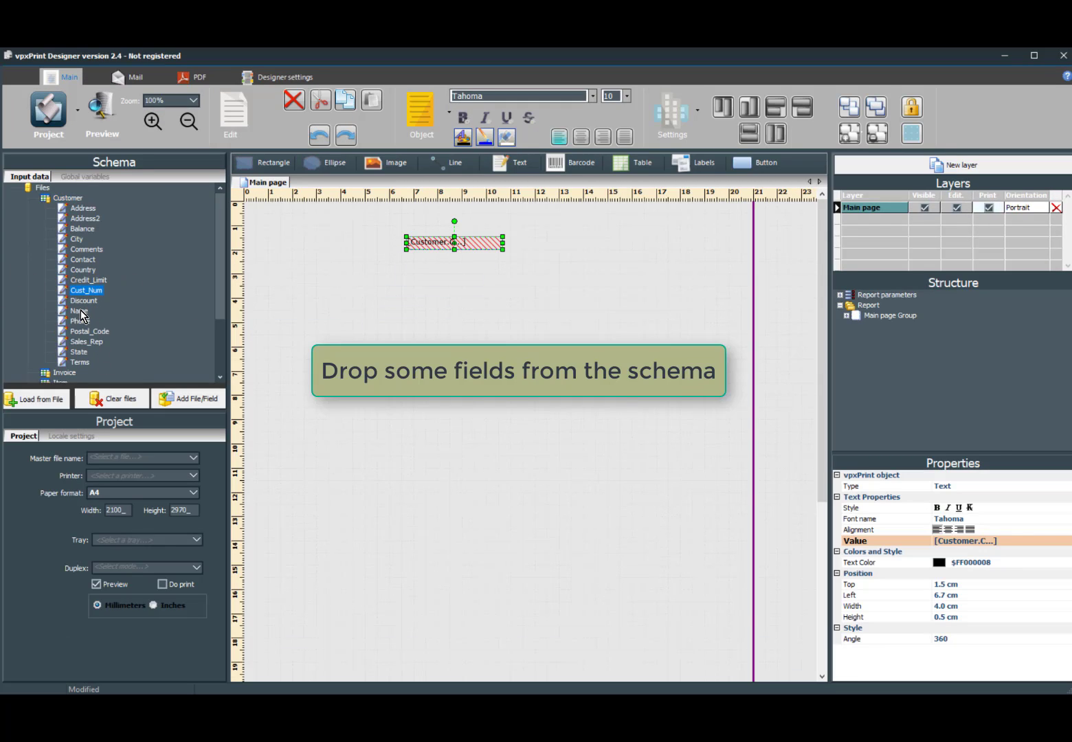
left_click_drag(79, 310, 402, 271)
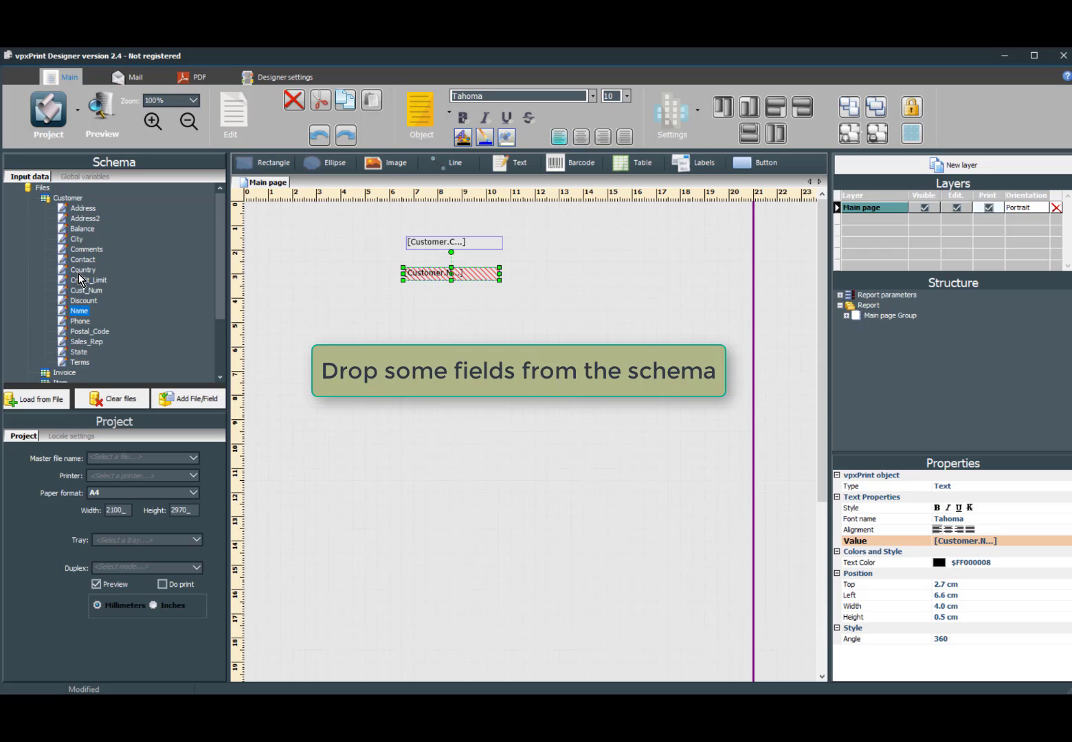
left_click_drag(81, 269, 402, 299)
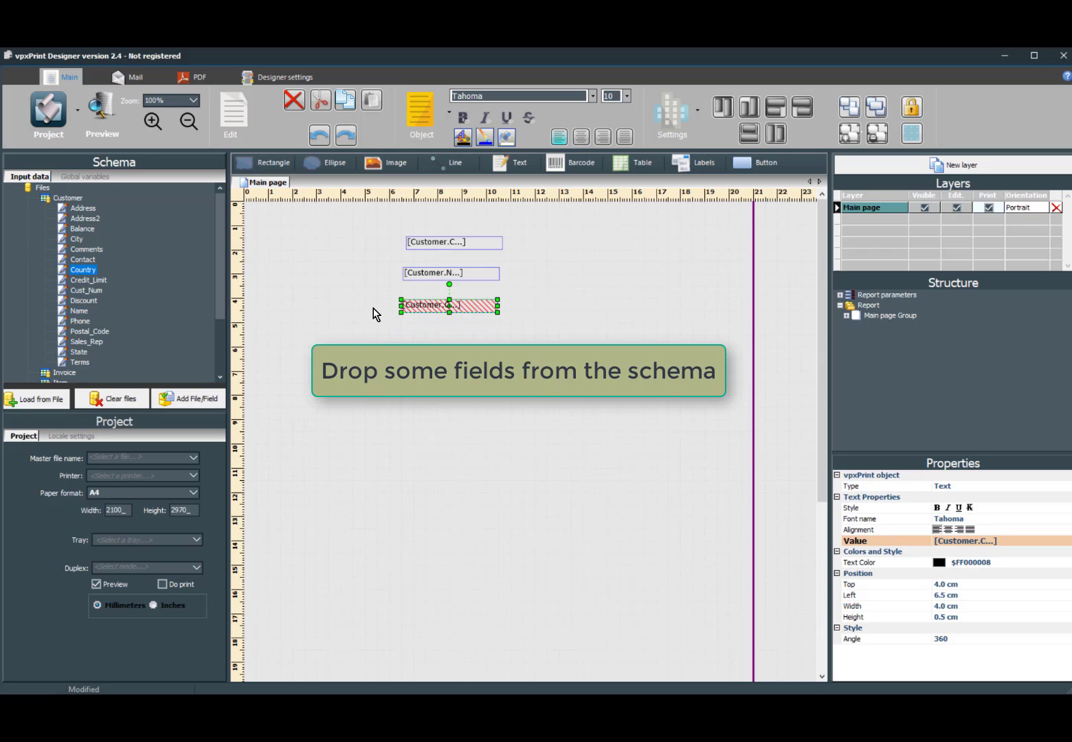
Step: Left-align the three customer fields on the main page
left_click_drag(358, 231, 540, 343)
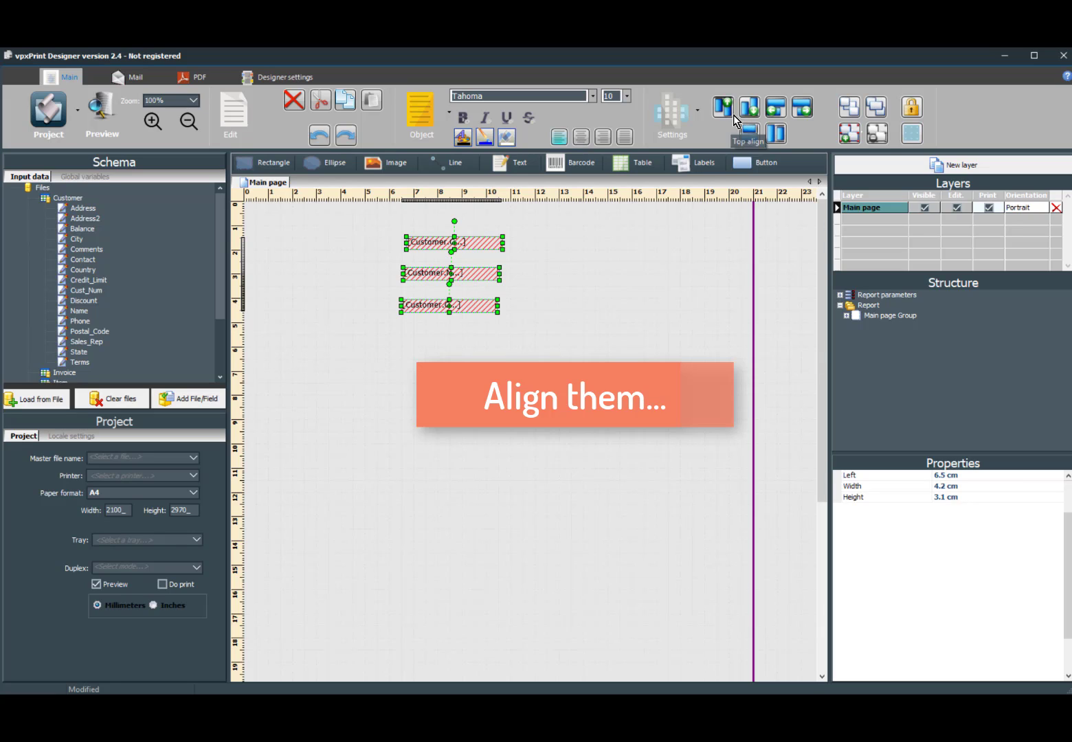
left_click(784, 110)
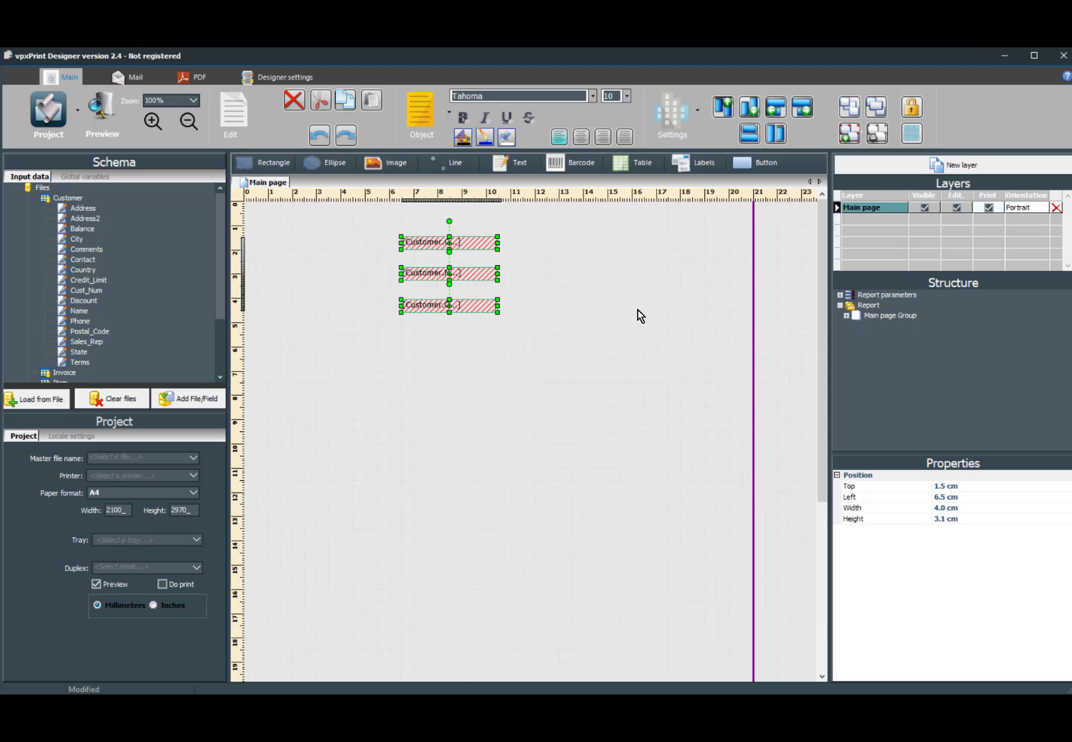
left_click(487, 397)
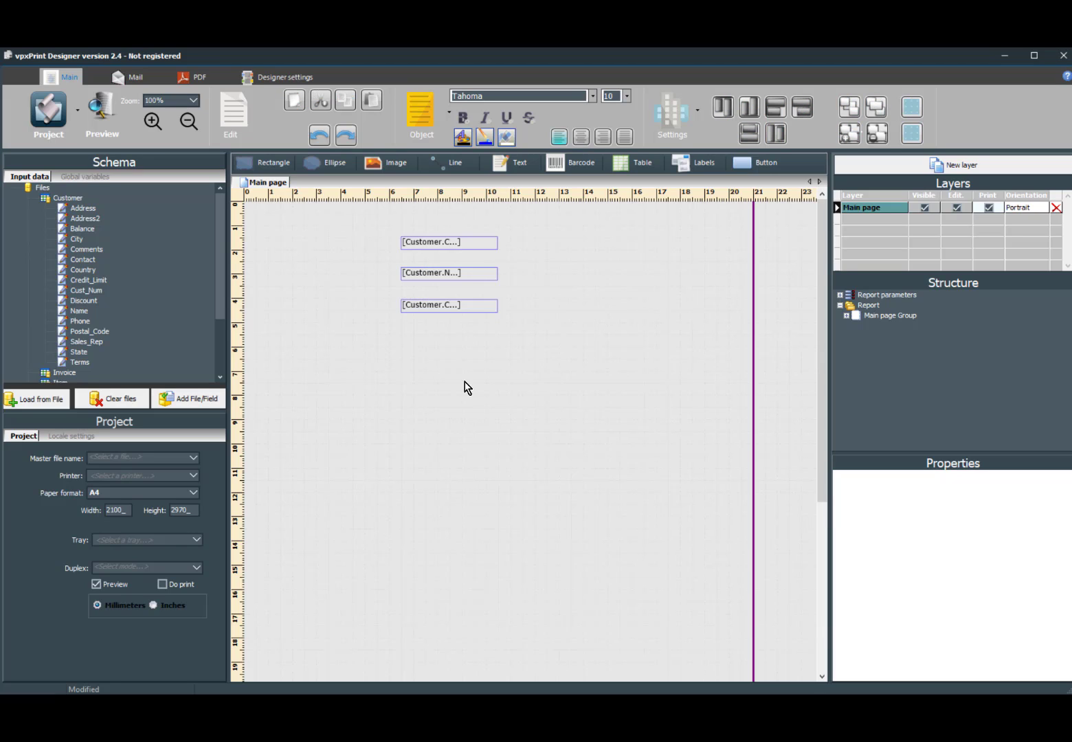
Step: Draw a rectangle about 5.3 cm wide and 4.6 cm high around the three fields and send it to the back
left_click(264, 162)
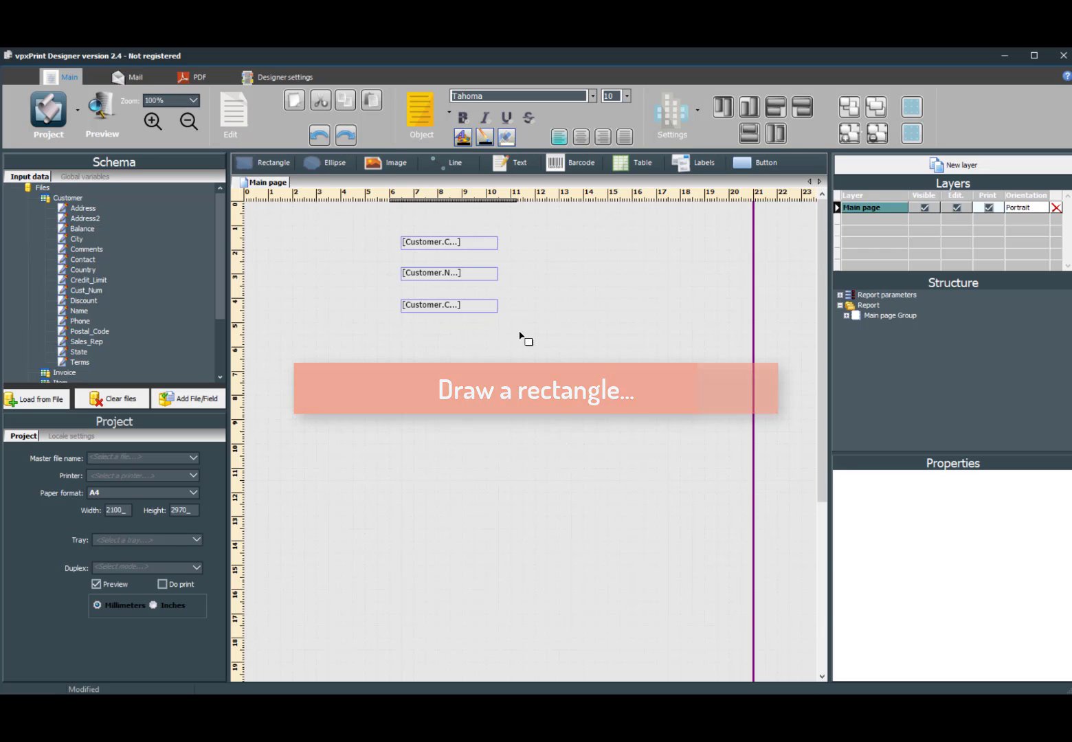
left_click_drag(389, 217, 518, 330)
right_click(493, 321)
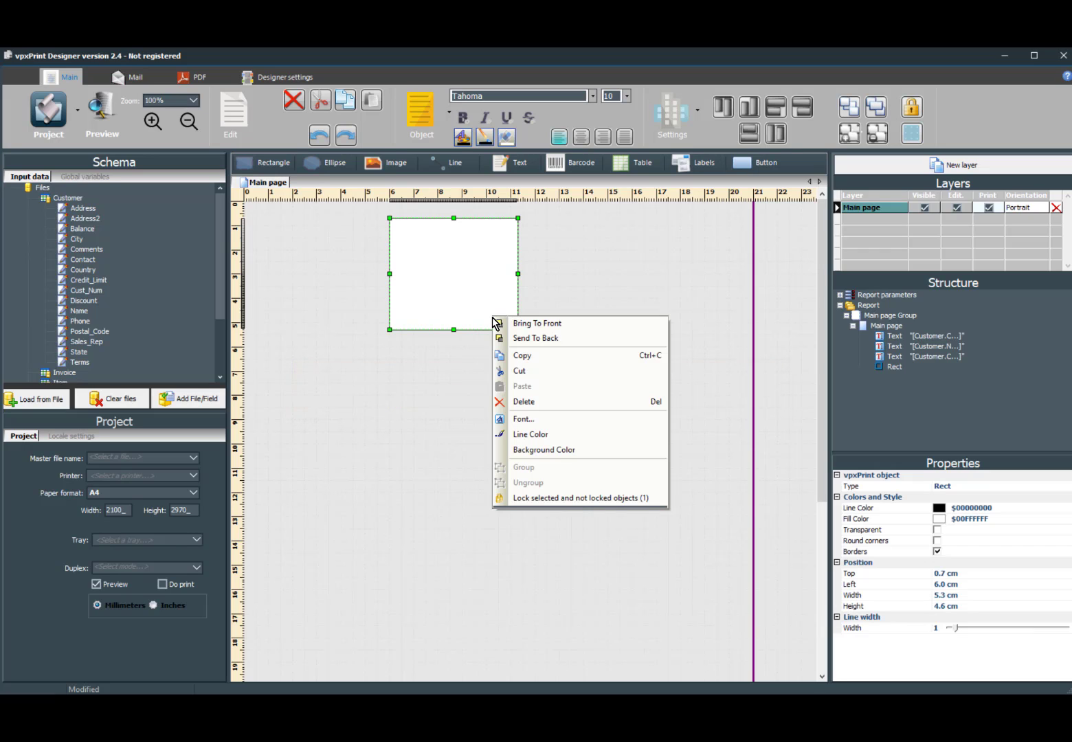
left_click(524, 338)
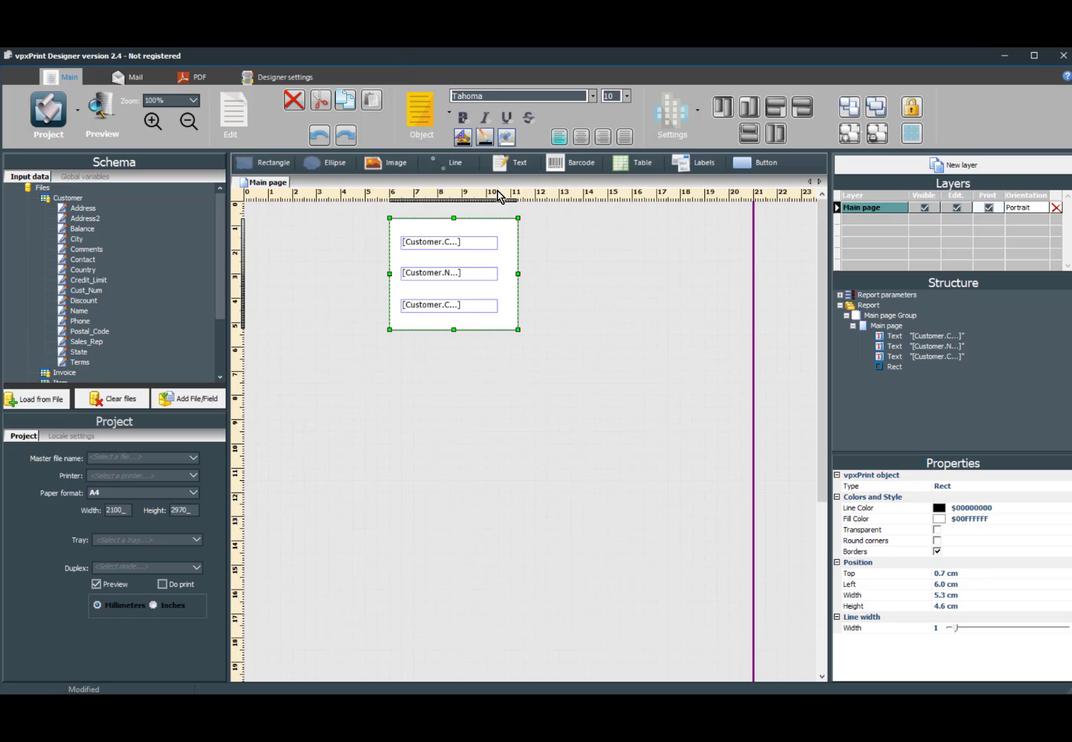
Step: Fill the rectangle with lime green and give it round corners
left_click(505, 138)
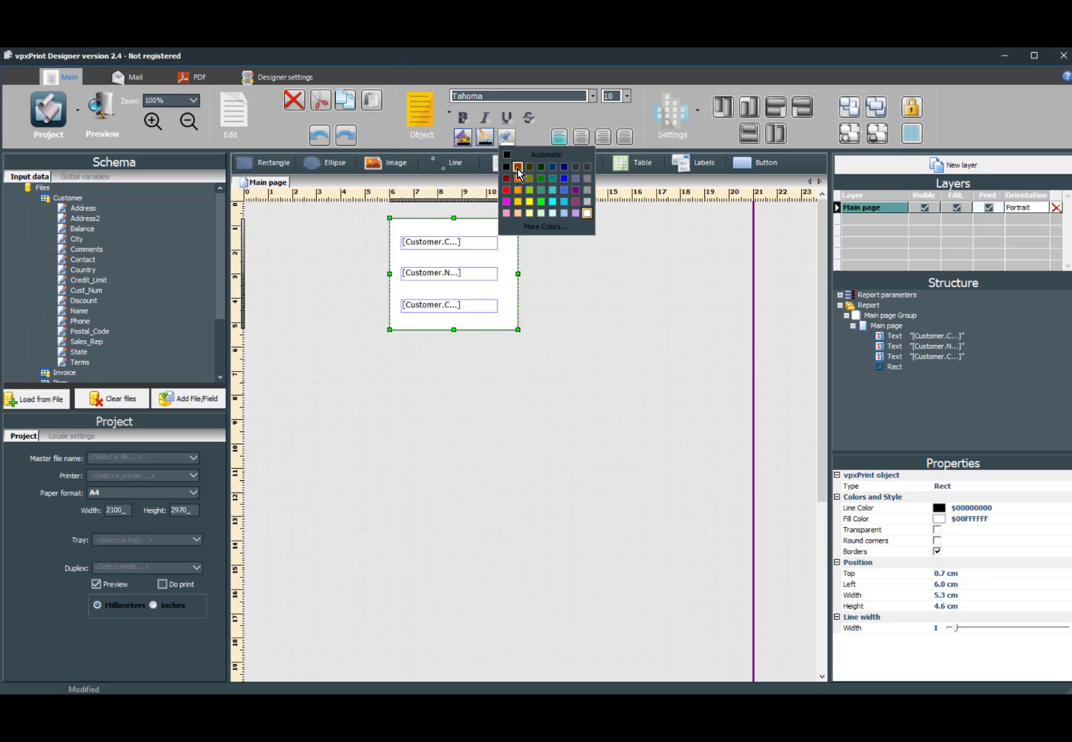
left_click(529, 190)
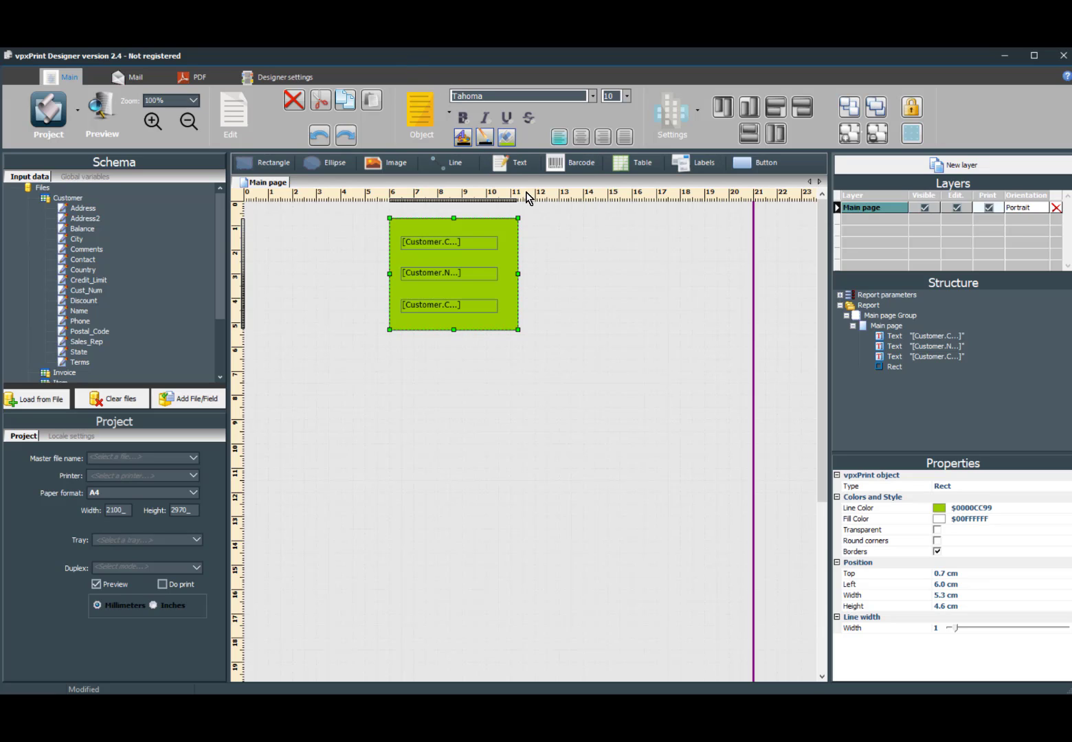
left_click(937, 541)
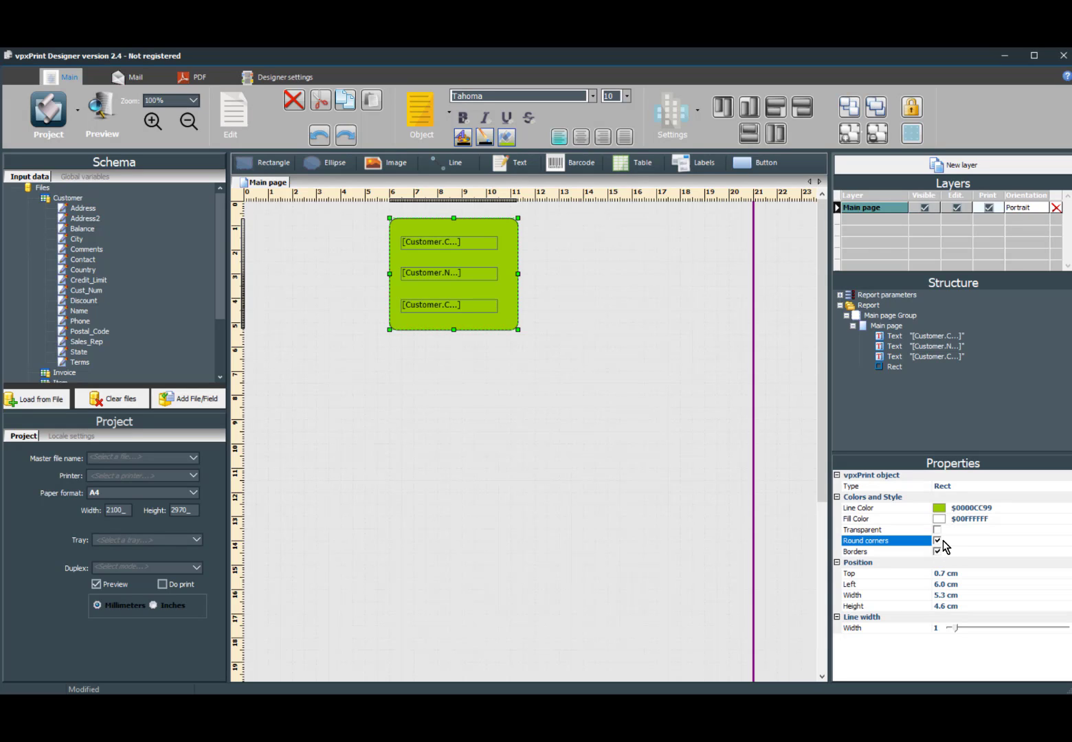
Step: Set the rectangle's line color to dark blue ($00990000) and its line width to 4
left_click(1067, 513)
left_click(1068, 512)
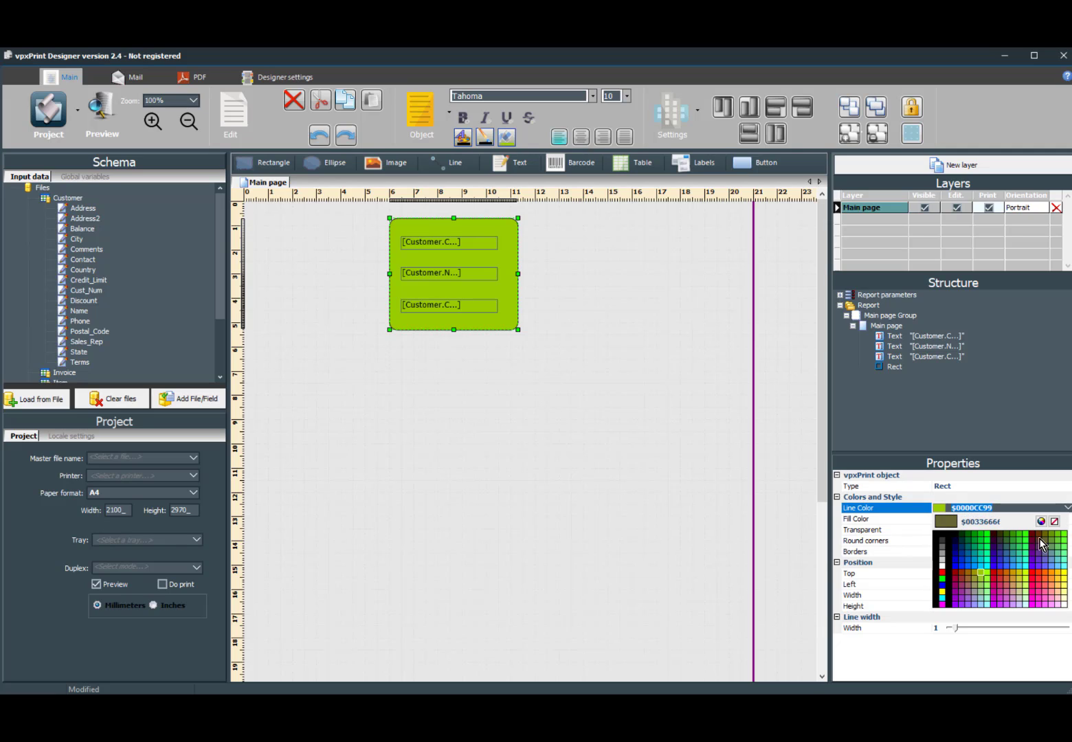
left_click(955, 561)
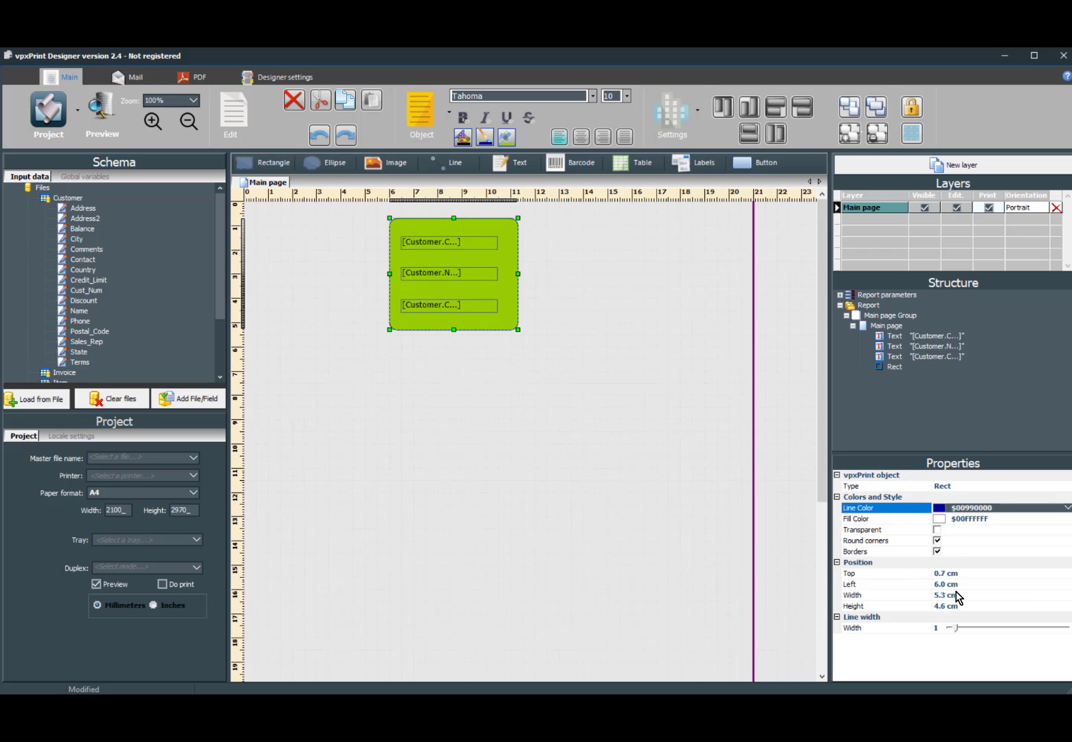
left_click(980, 626)
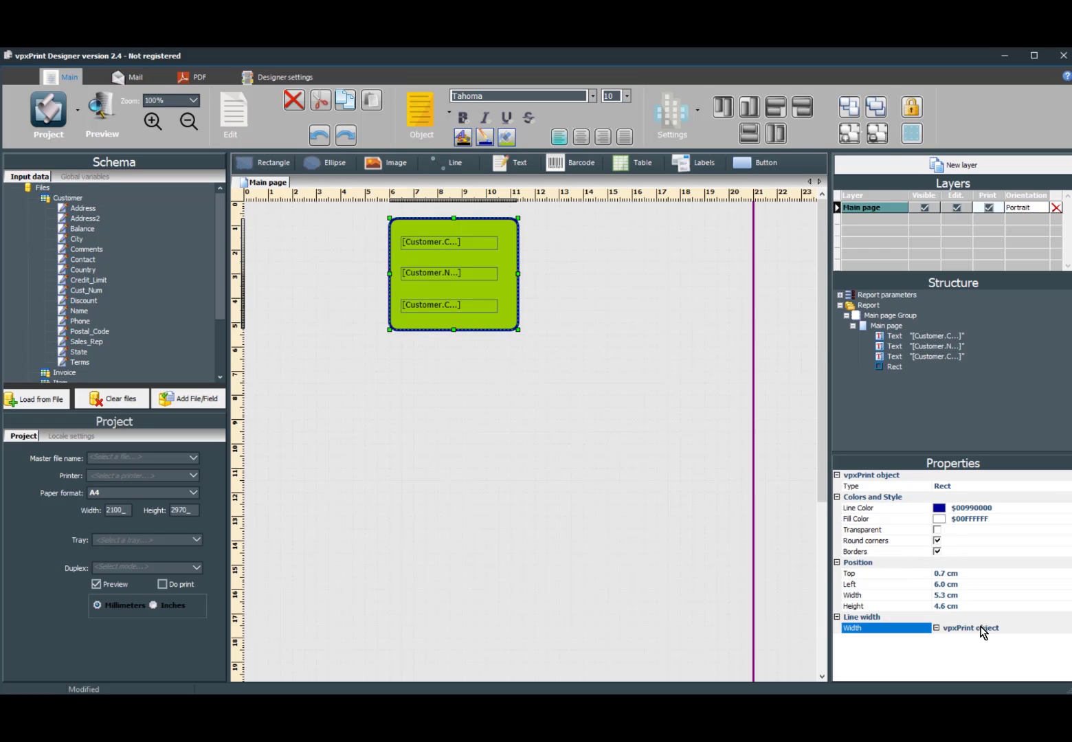
left_click(654, 393)
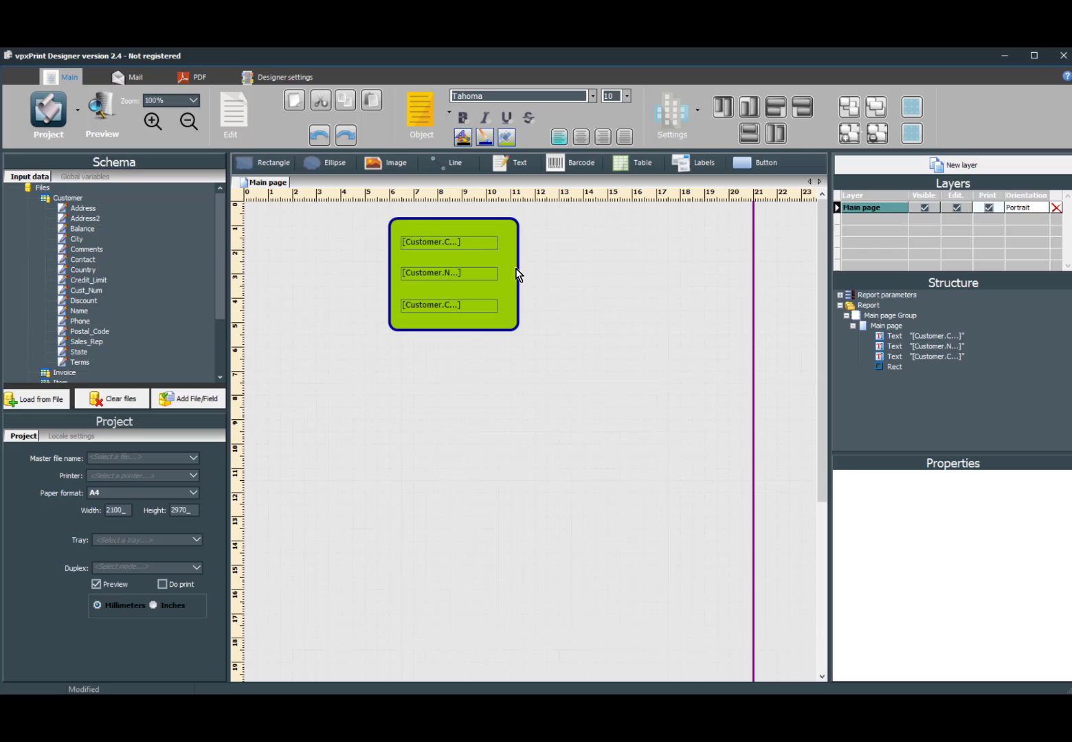
Step: Select the green rectangle together with the three customer fields inside it
left_click(503, 283)
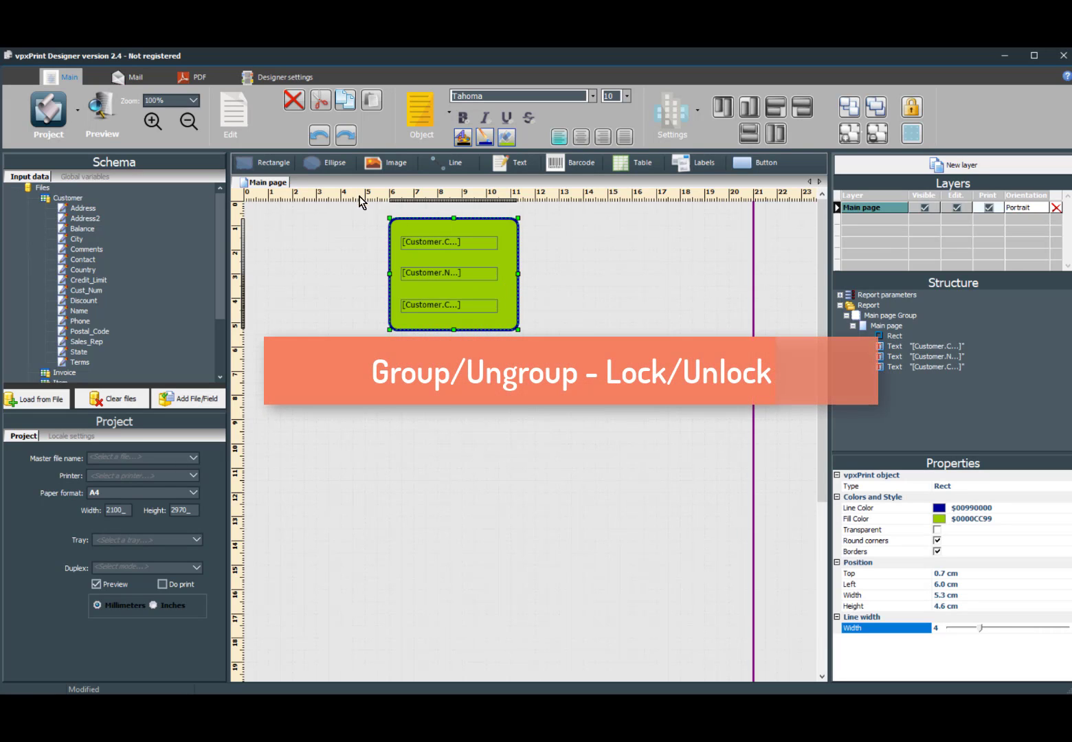
left_click_drag(371, 211, 633, 412)
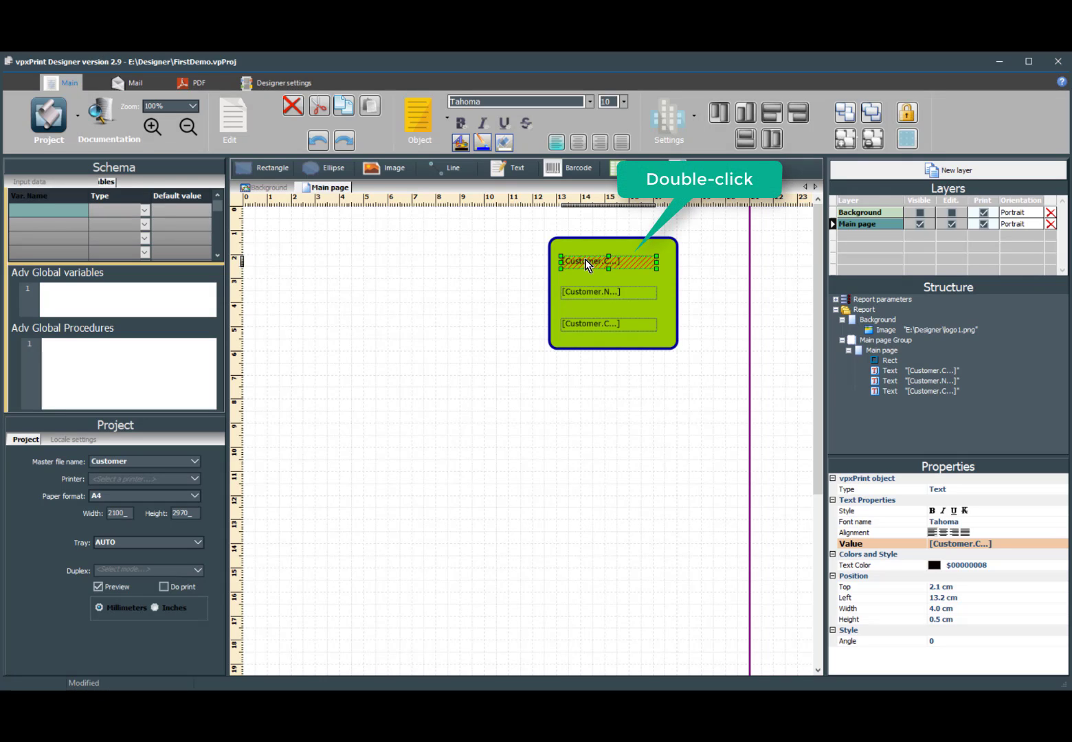
Step: Open the block properties of the topmost customer field and enter "Text value" as its text value
double_click(587, 266)
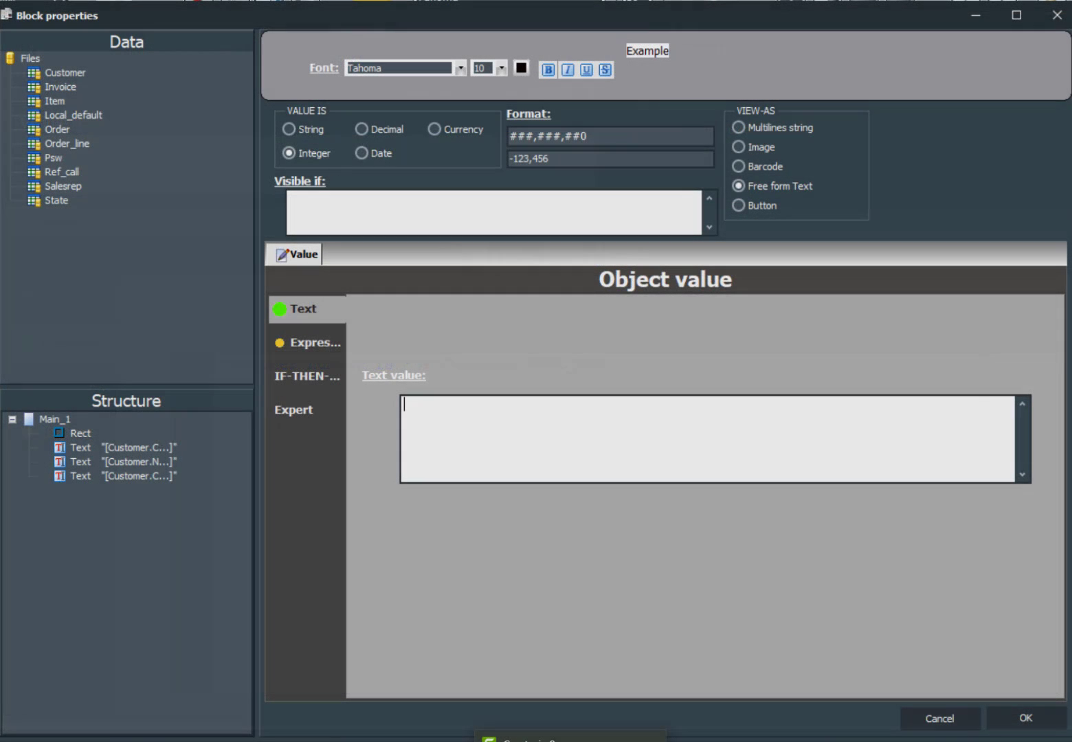
type("Te")
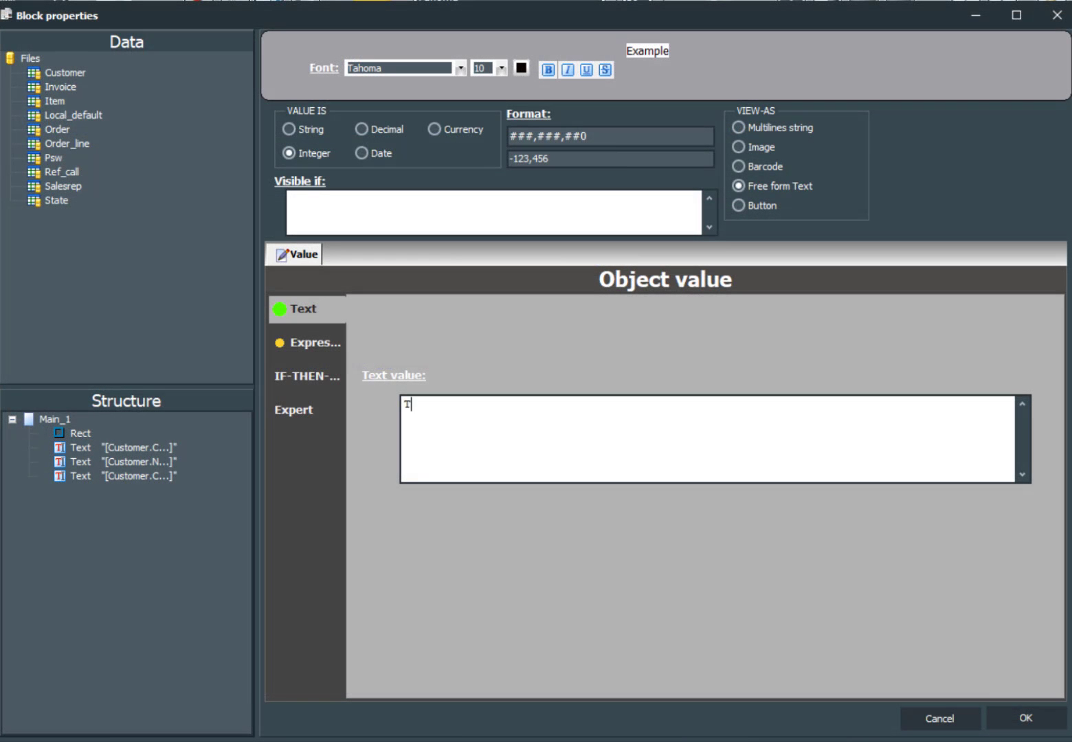
type("xt value")
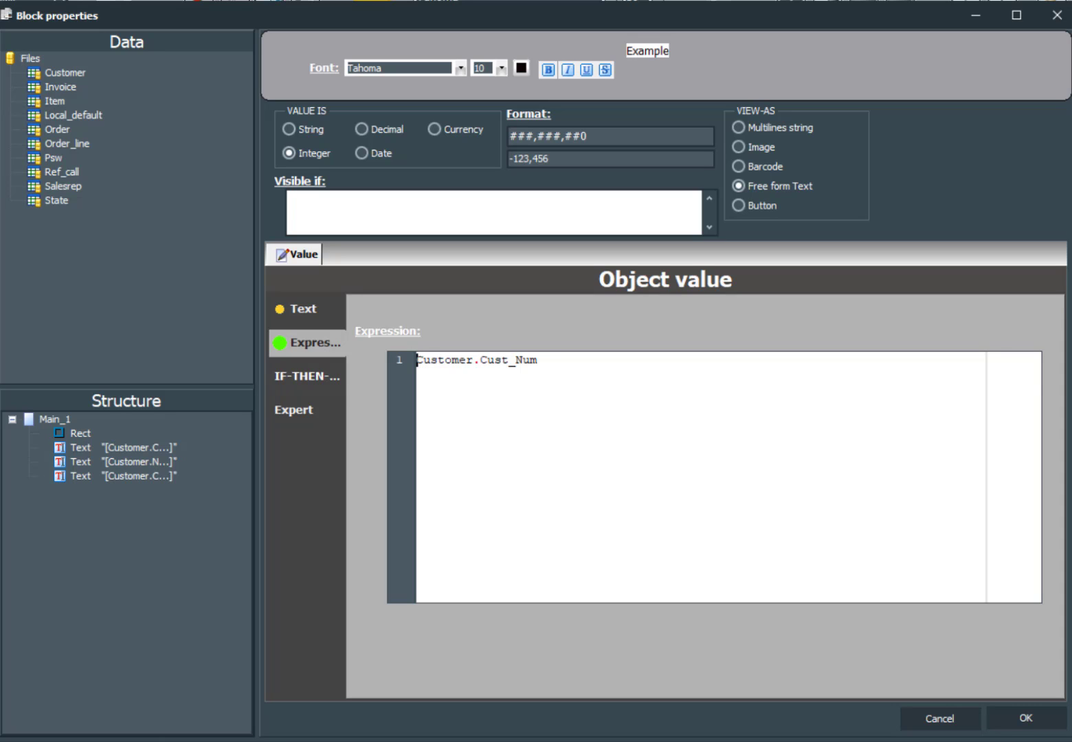
Step: Define the field's IF-THEN-ELSE value with the condition Customer.Cust_Num <= 5 and Customer.Cust_Num as the THEN result
left_click(307, 376)
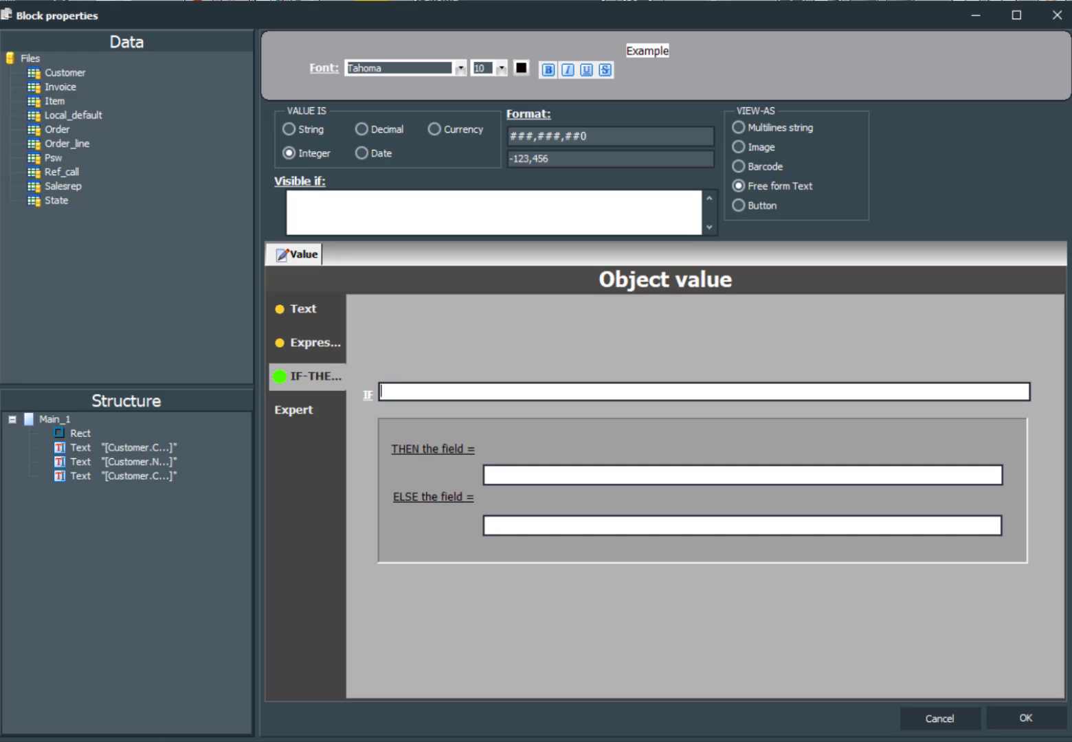
double_click(66, 72)
left_click(91, 200)
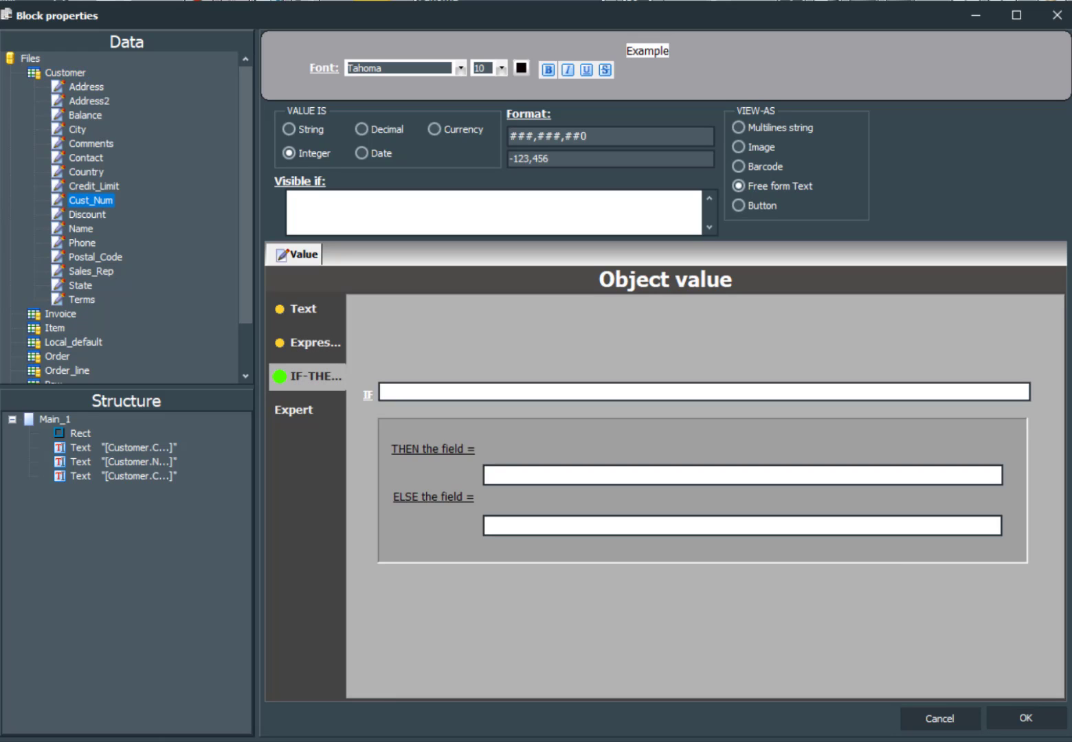
left_click_drag(90, 201, 656, 392)
left_click(656, 393)
type("<")
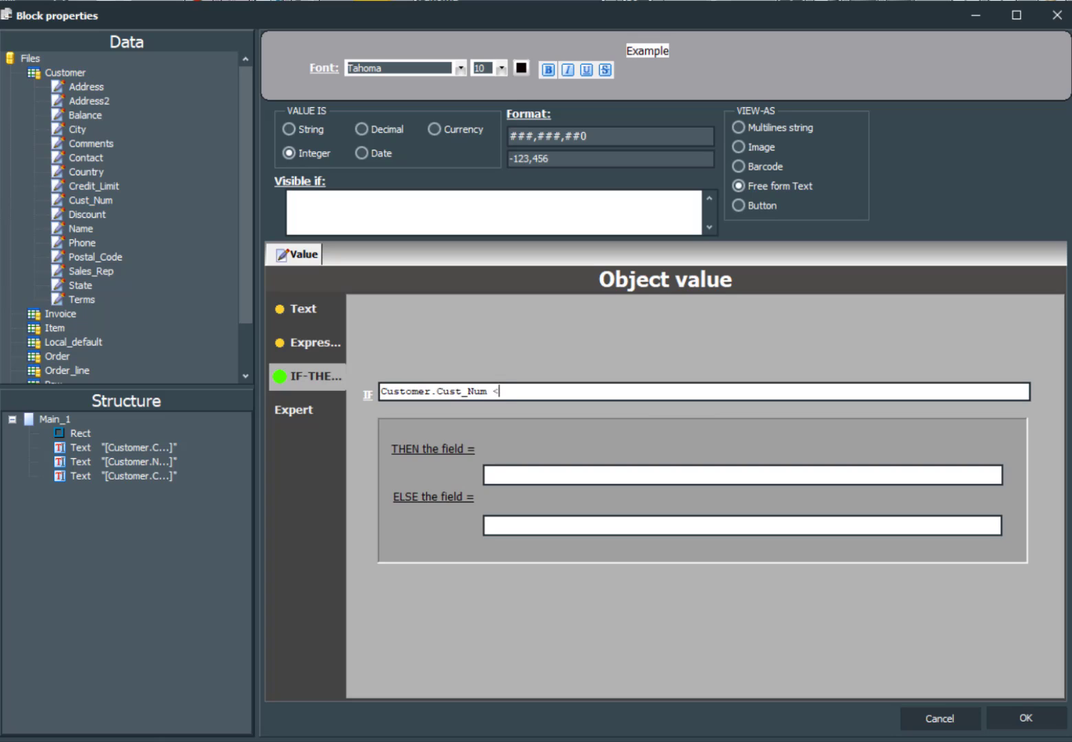
type("= 5")
key("Tab")
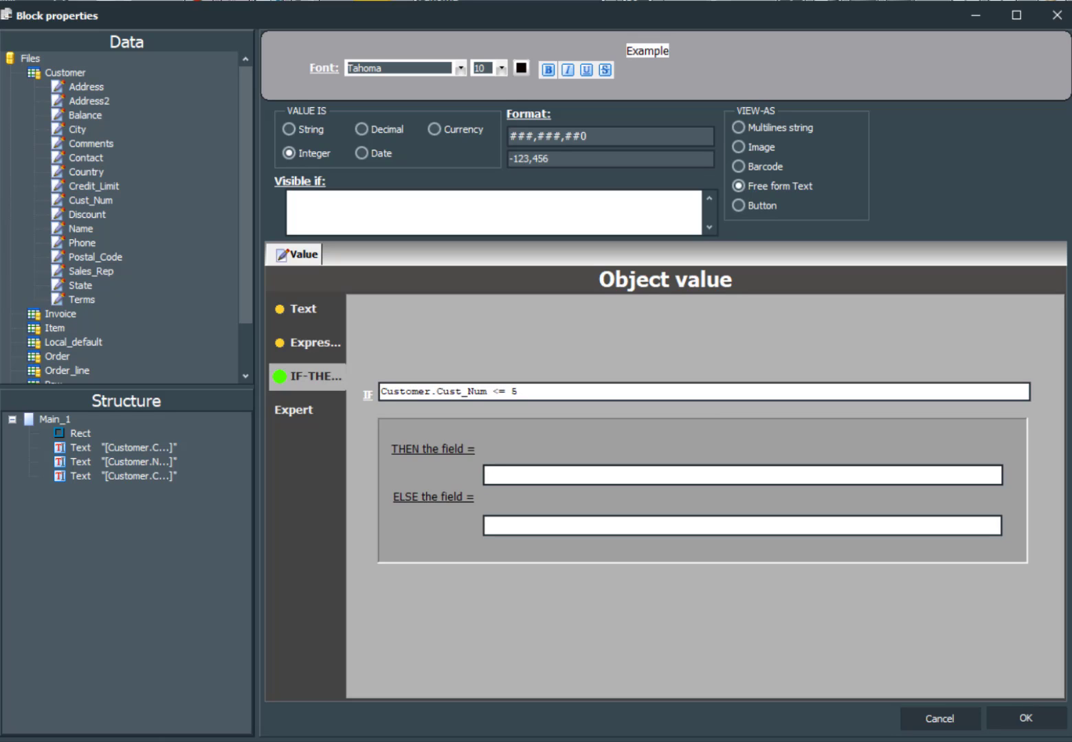
left_click(91, 201)
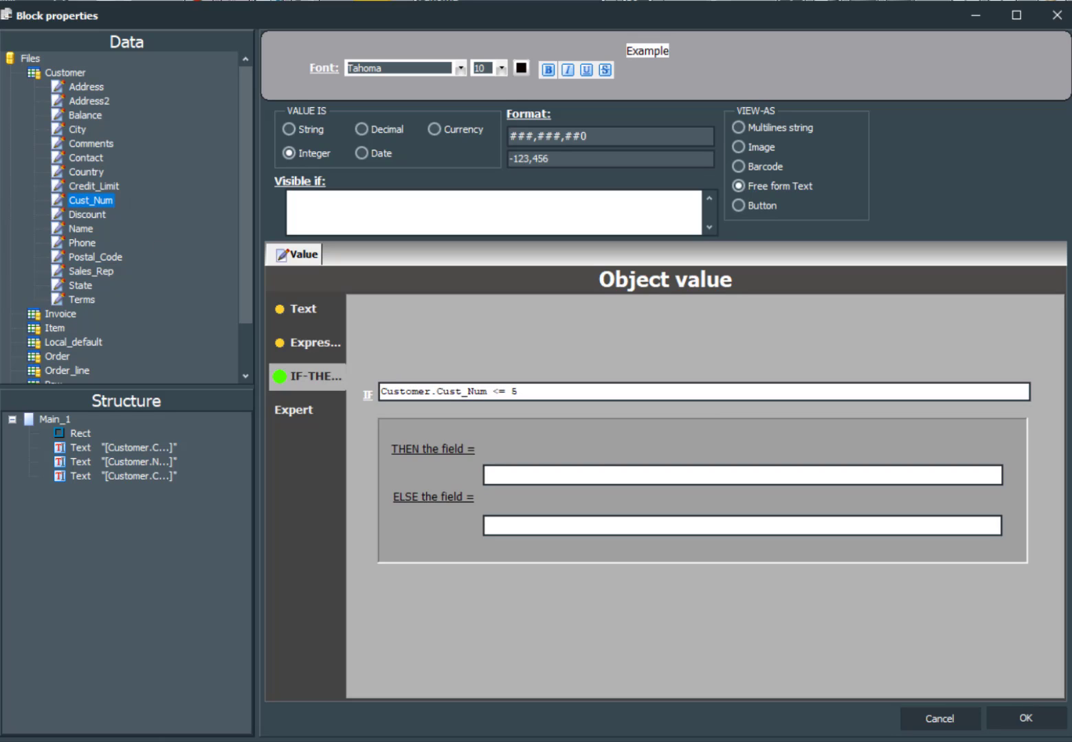
left_click_drag(91, 201, 543, 474)
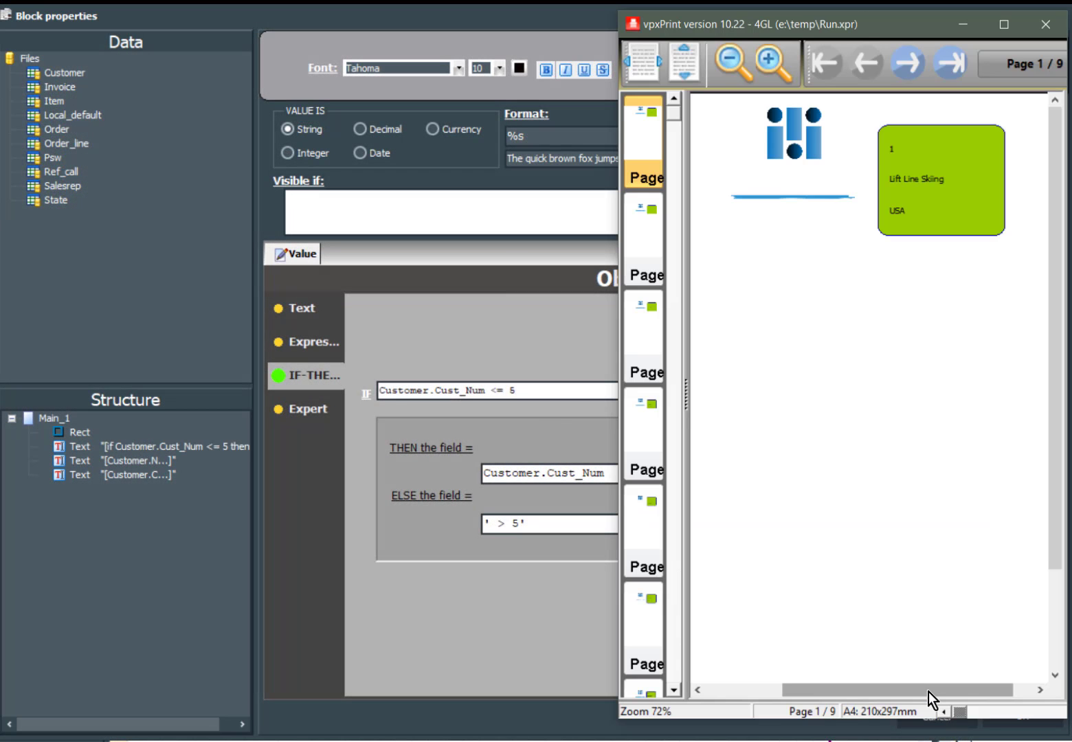
Step: Page through the report preview to its last page to check the conditional customer number, and close the preview
key("Page_Down")
key("Page_Down")
key("Page_Down")
key("Page_Down")
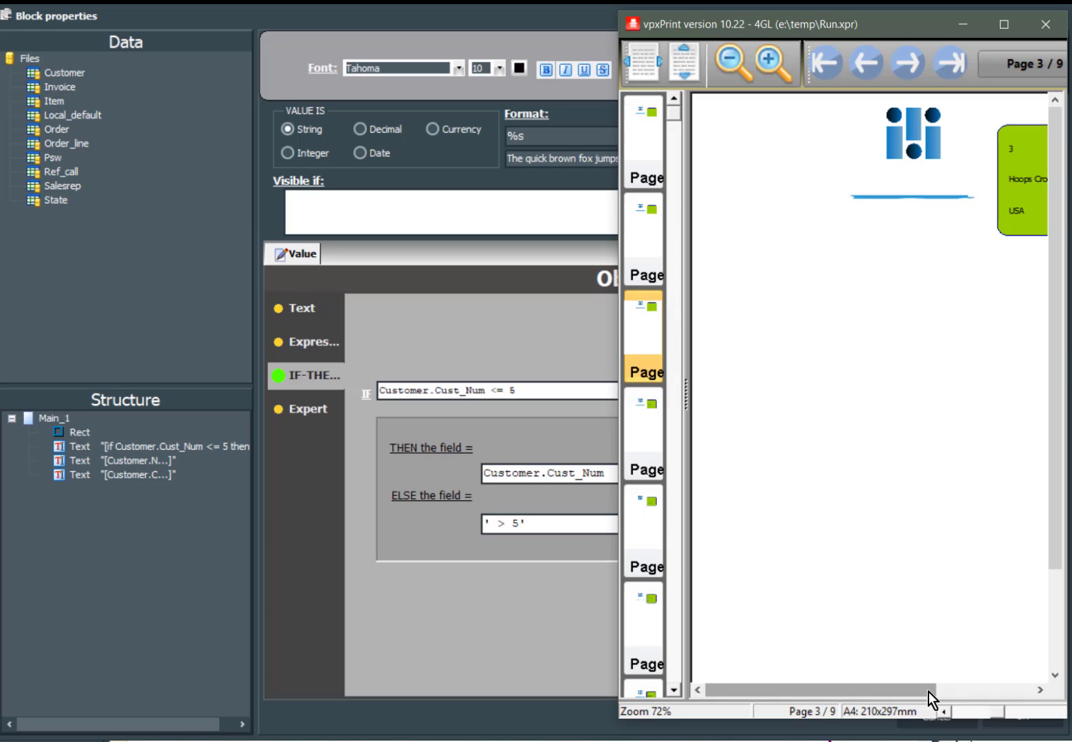
key("Page_Down")
key("Page_Down")
key("Page_Down")
key("Page_Down")
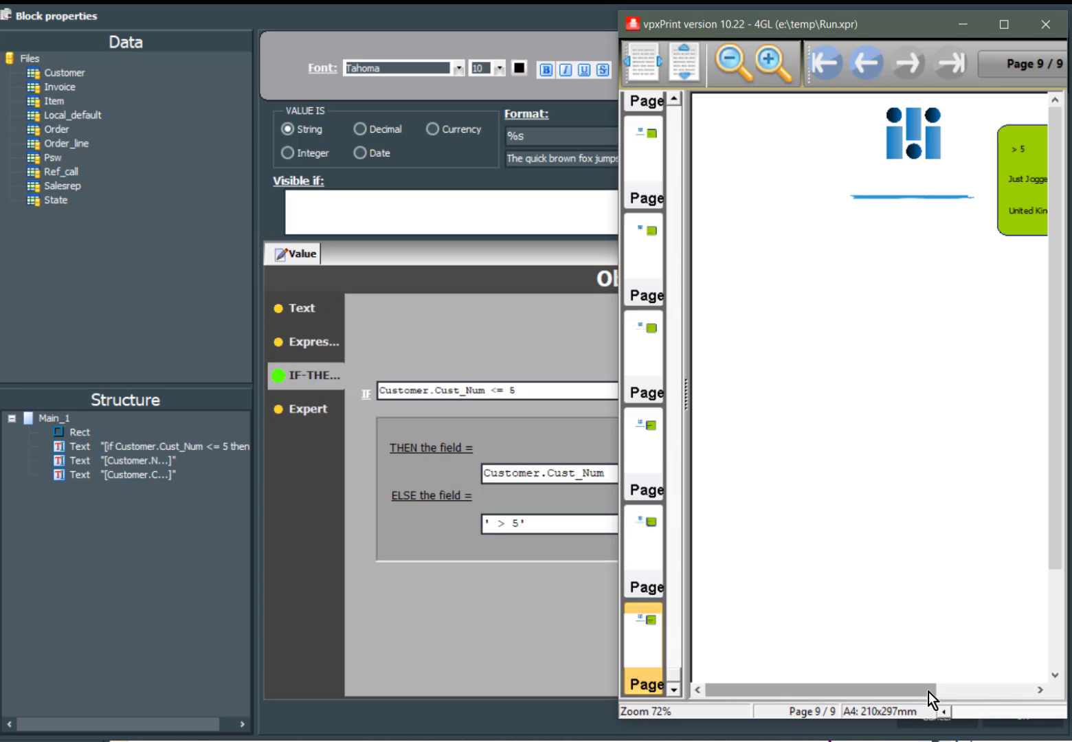
key("Escape")
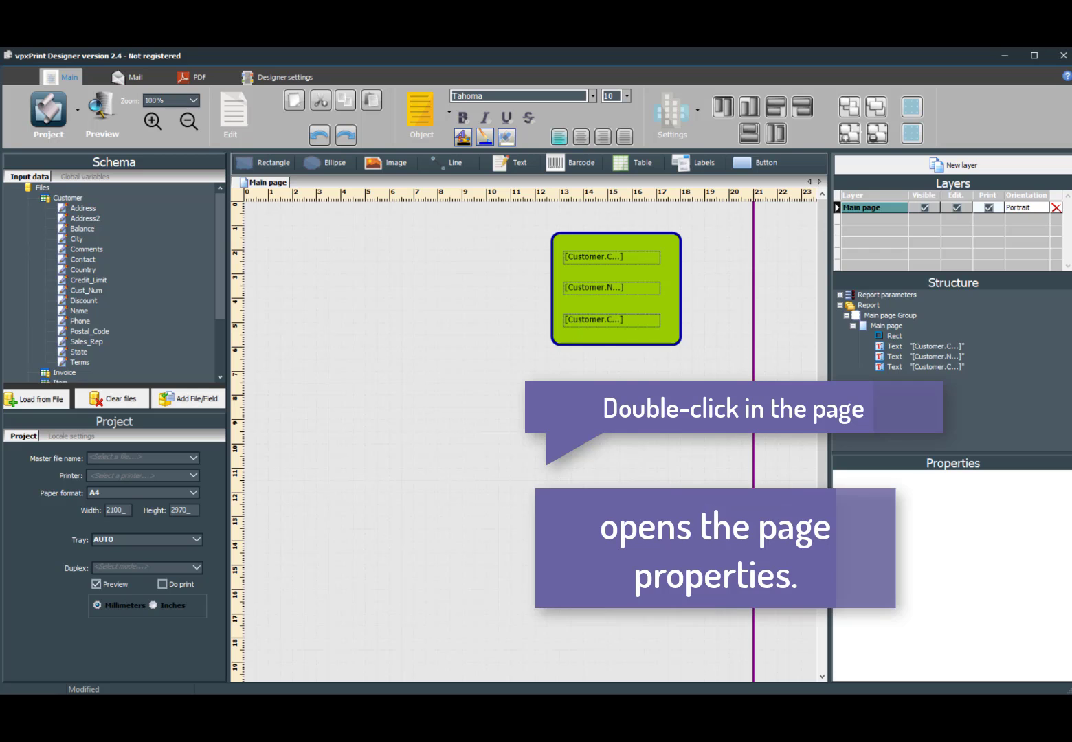
Step: Open the properties of the main page
double_click(546, 495)
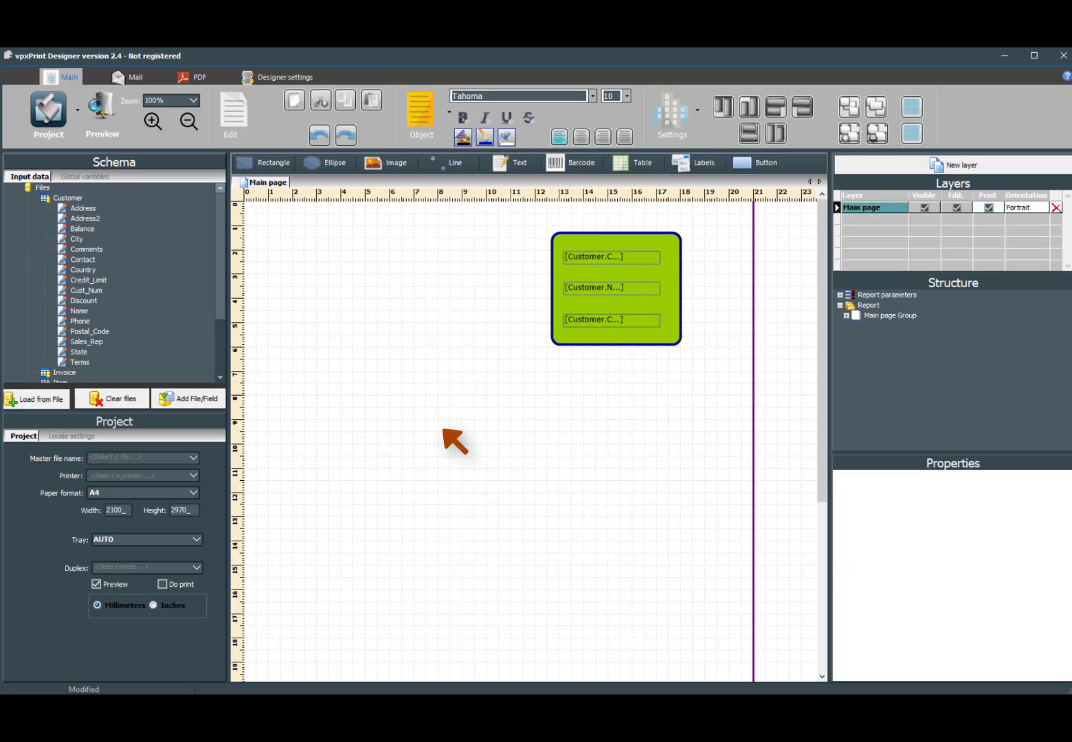
Step: Save the project as FirstDemo in the Designer folder
left_click(50, 112)
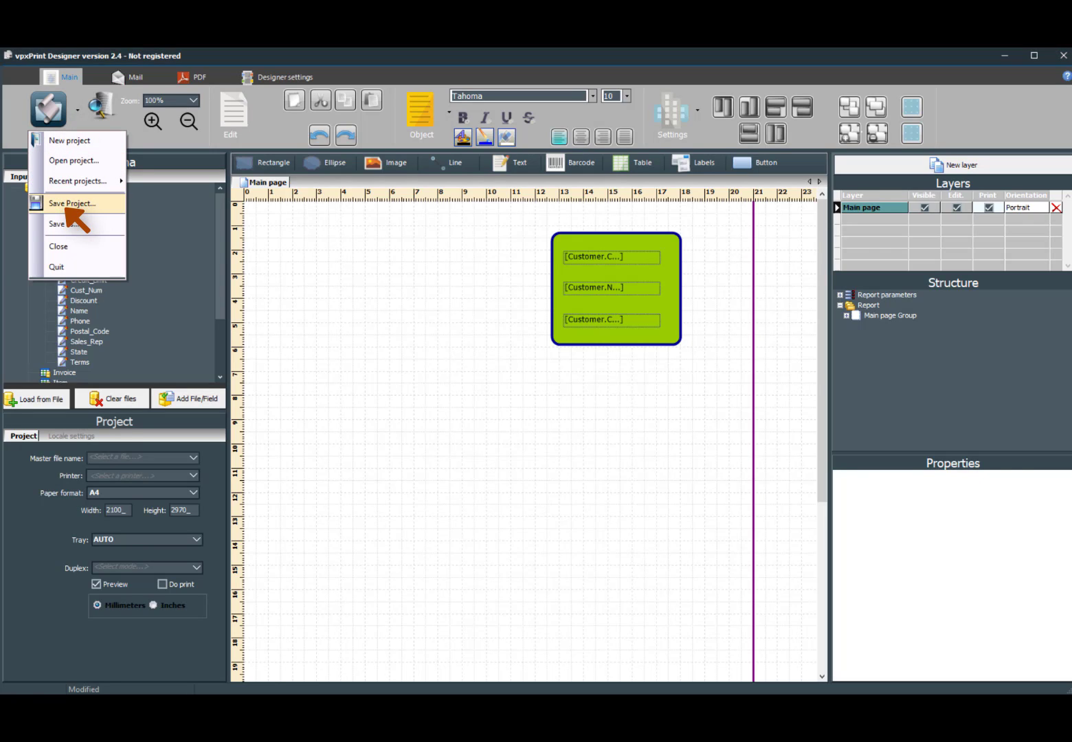
left_click(68, 203)
type("First")
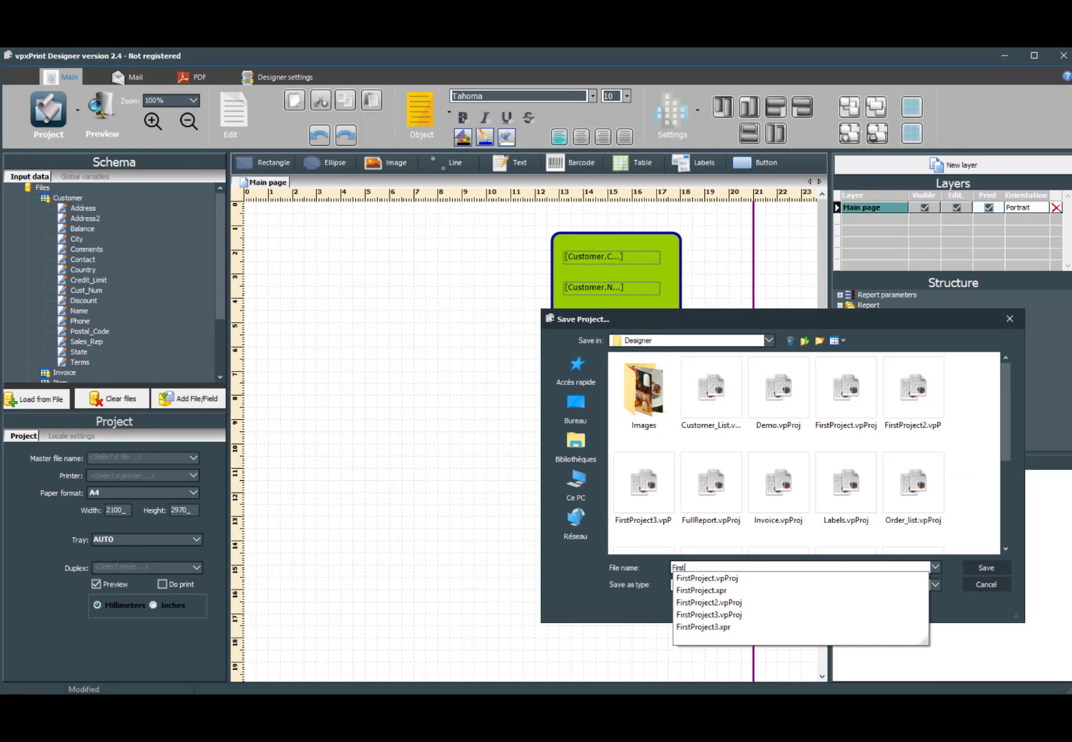
type("Demo")
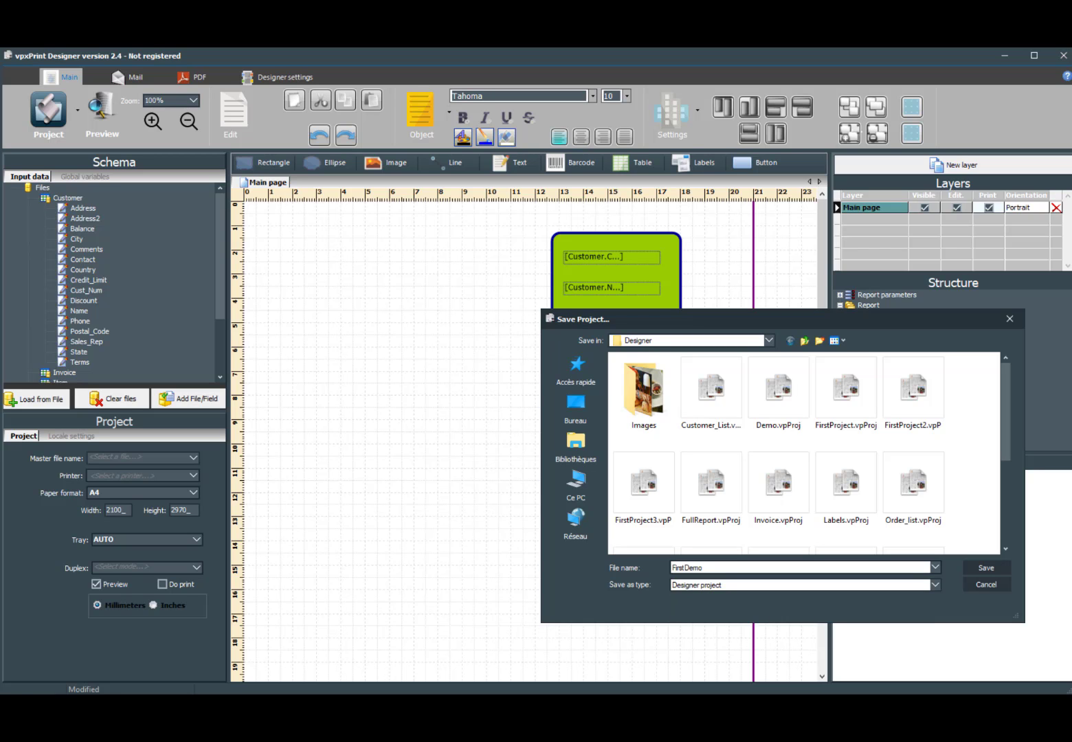
key("Return")
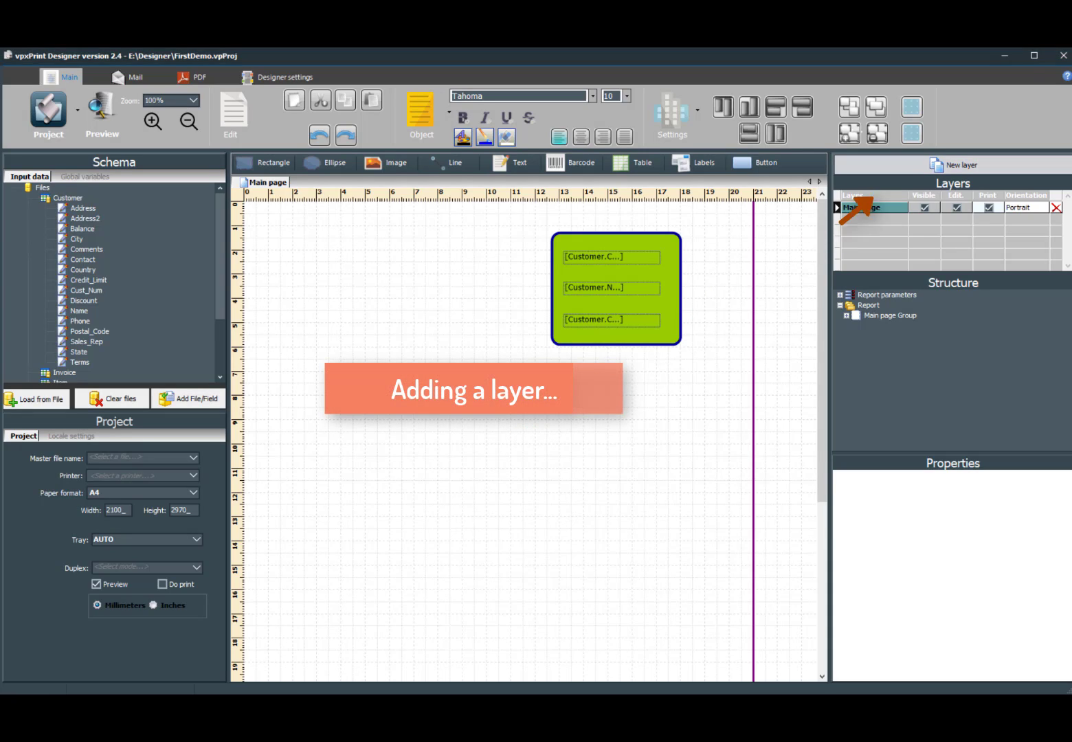
Step: Add a background layer and place the logo1.png image on it, about 5.2 cm wide and 5.0 cm high
left_click(914, 170)
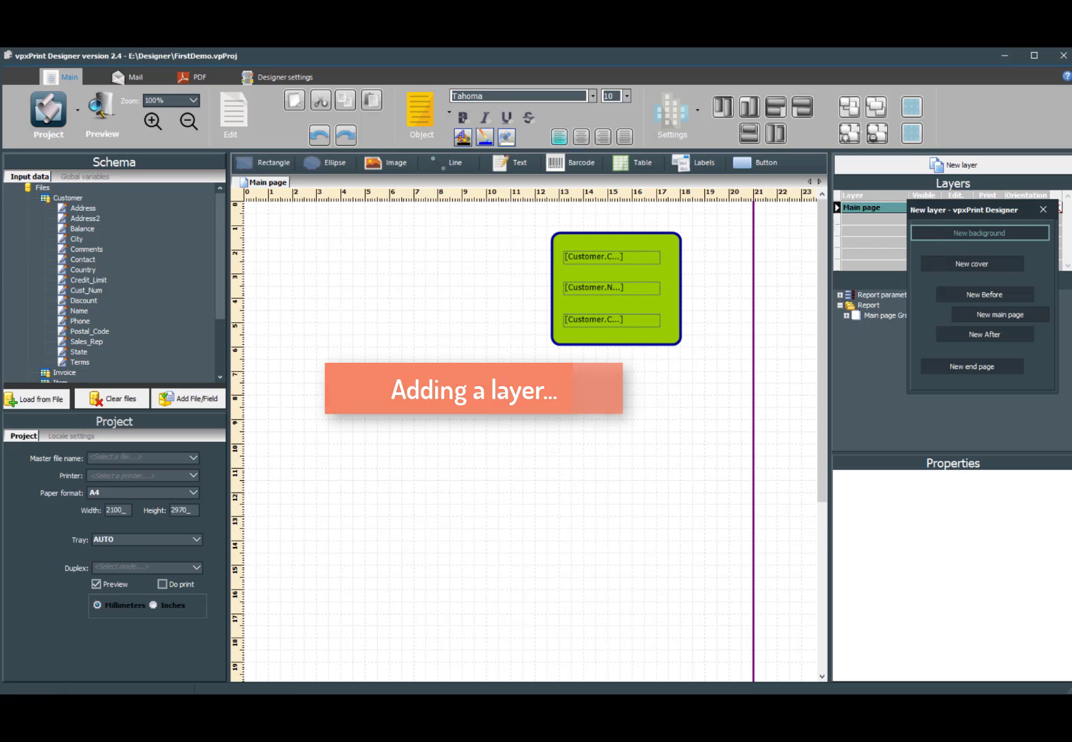
left_click(979, 233)
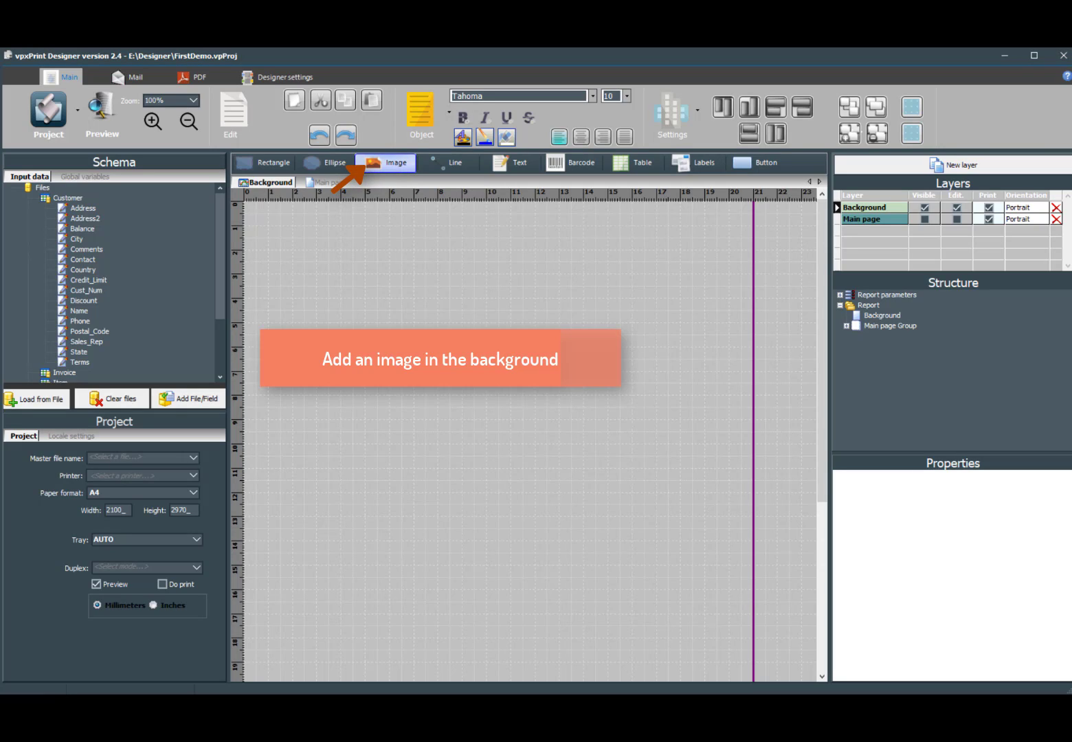
left_click(364, 165)
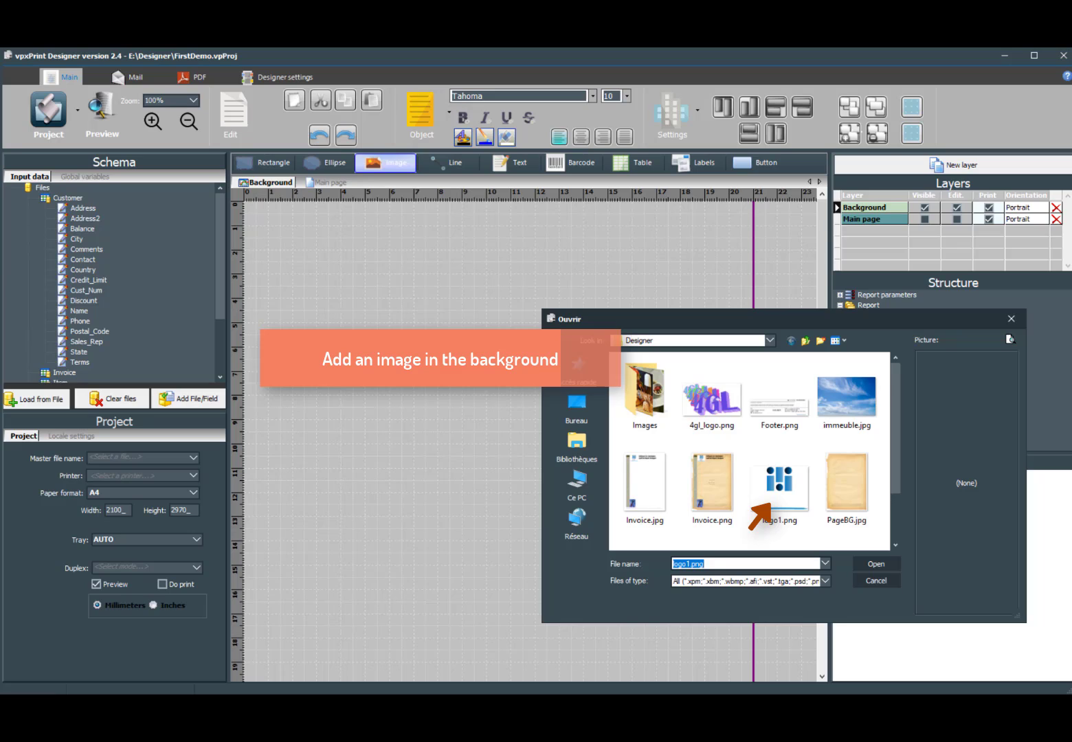
left_click(767, 506)
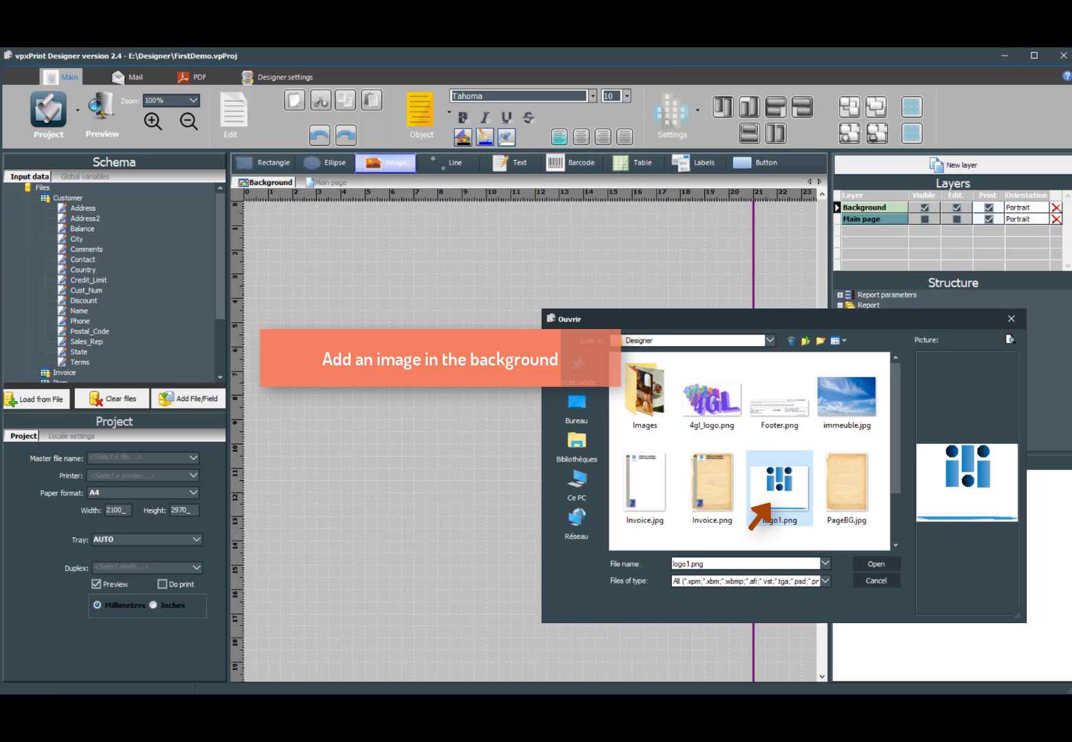
left_click(861, 569)
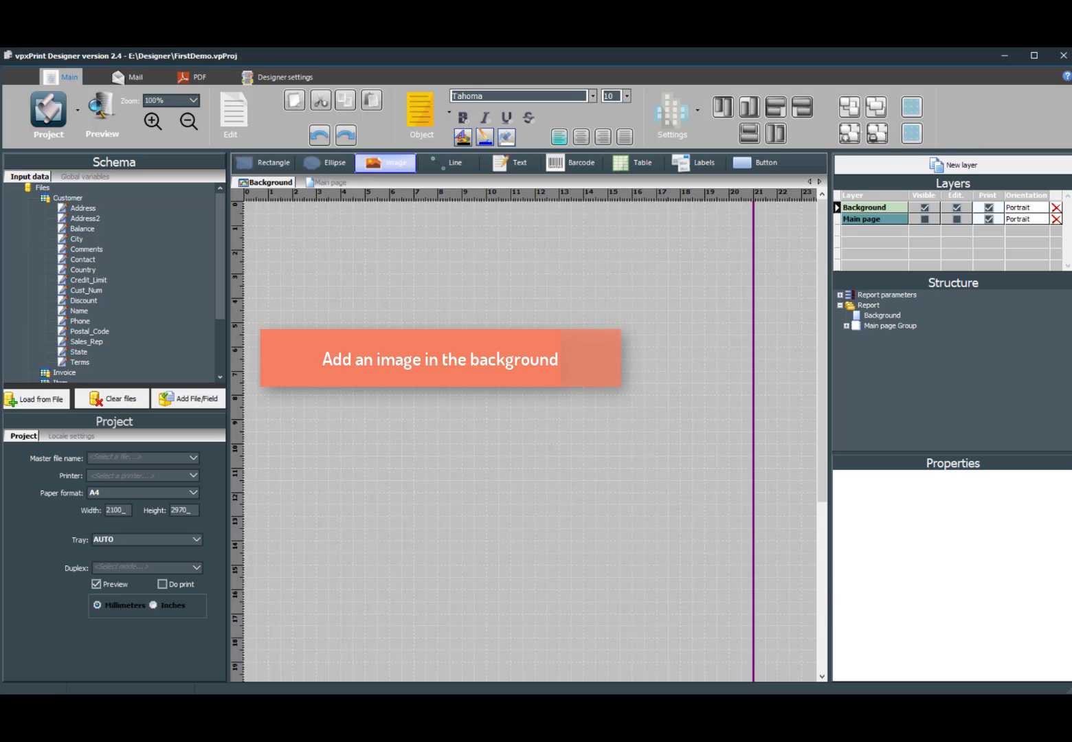
left_click_drag(288, 216, 413, 338)
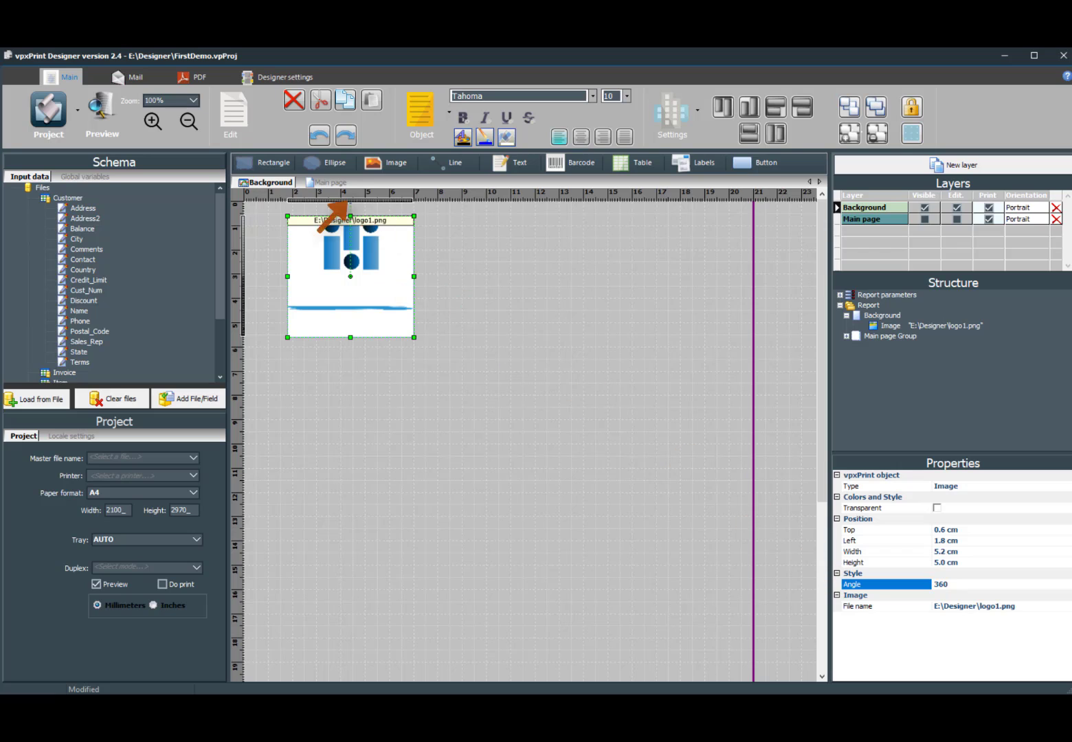
Step: Assign background number 1 to the main page in its page properties
left_click(332, 183)
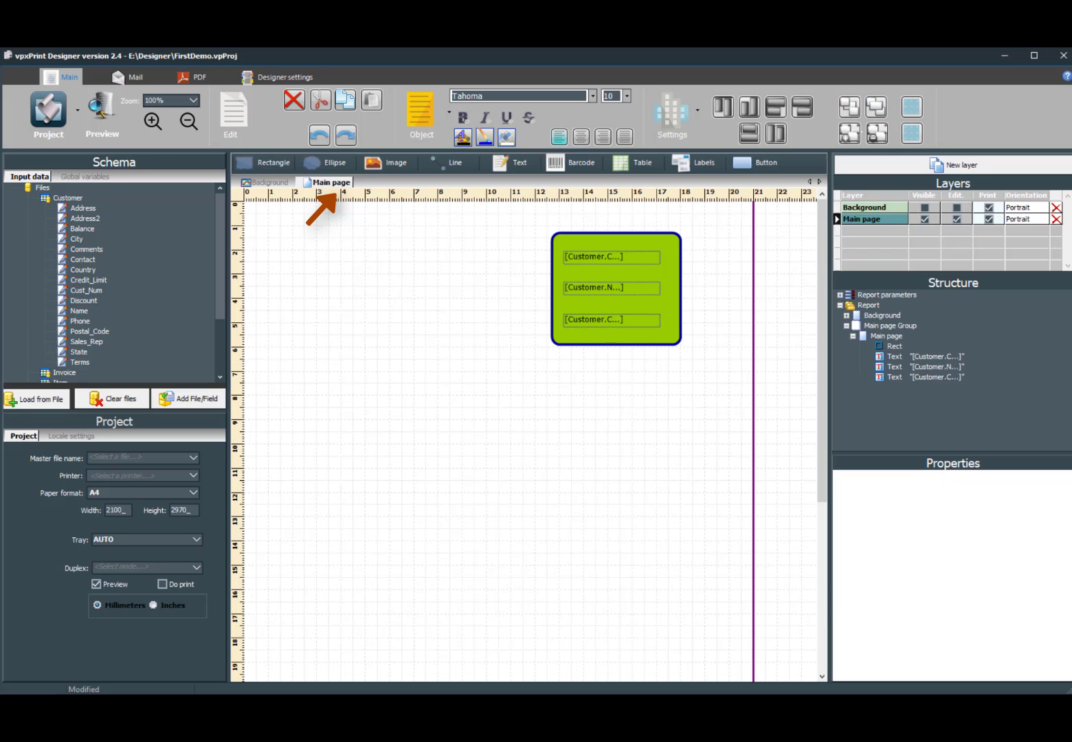
double_click(332, 182)
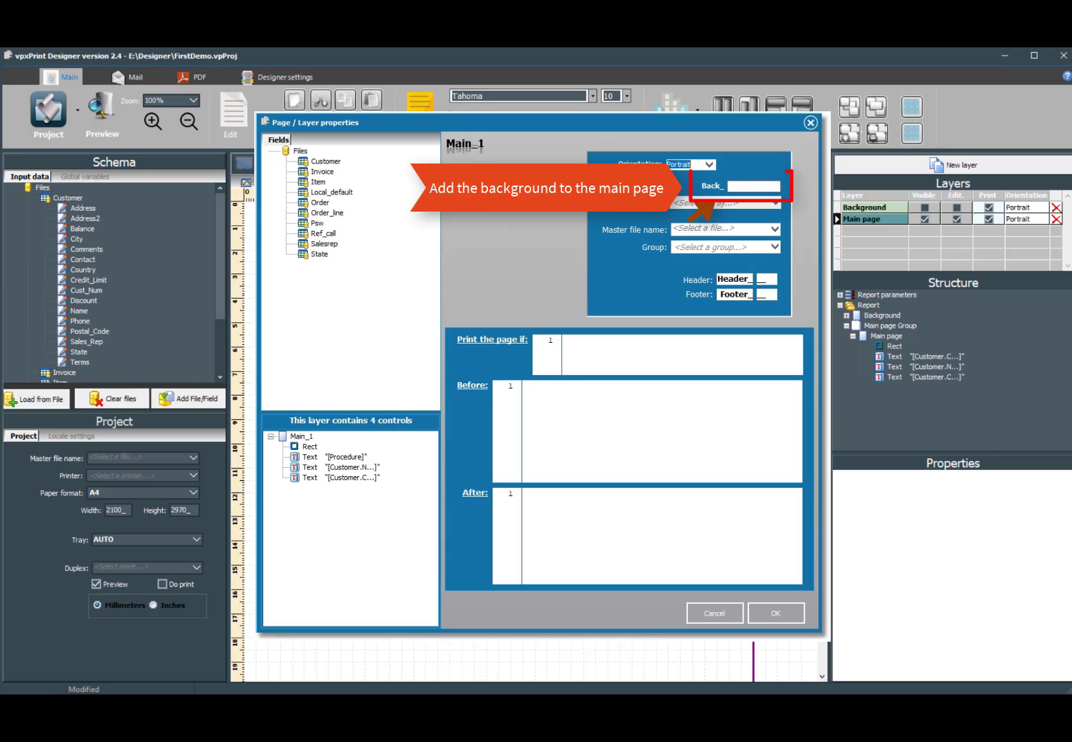
type("1")
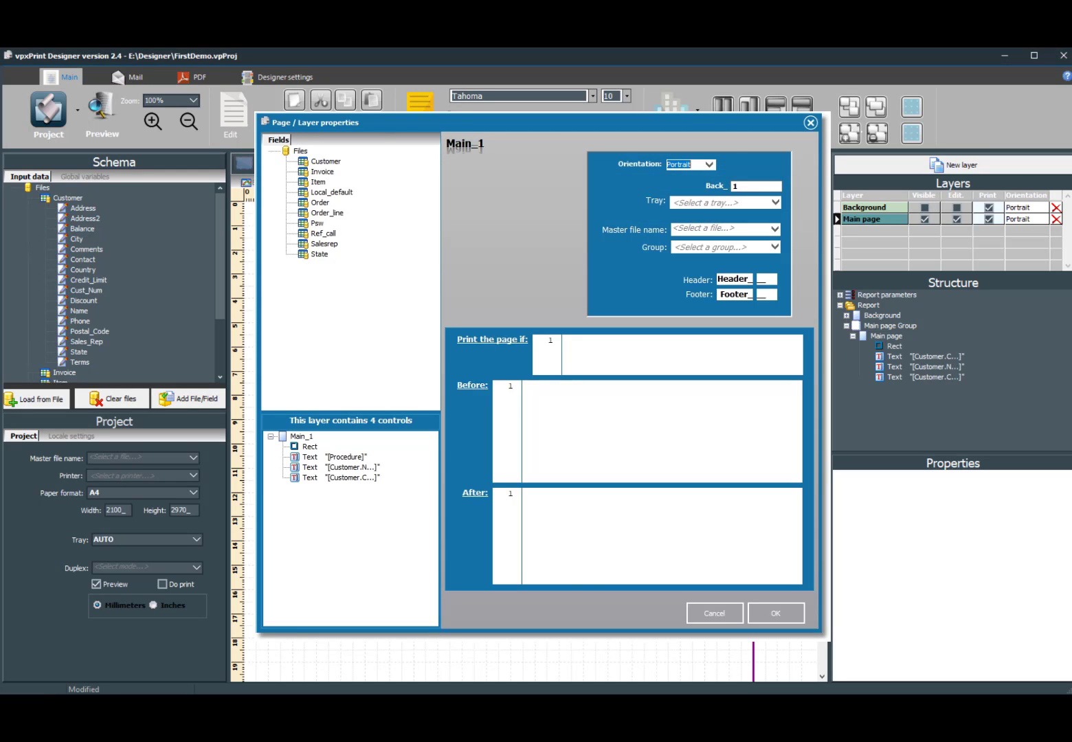
key("Return")
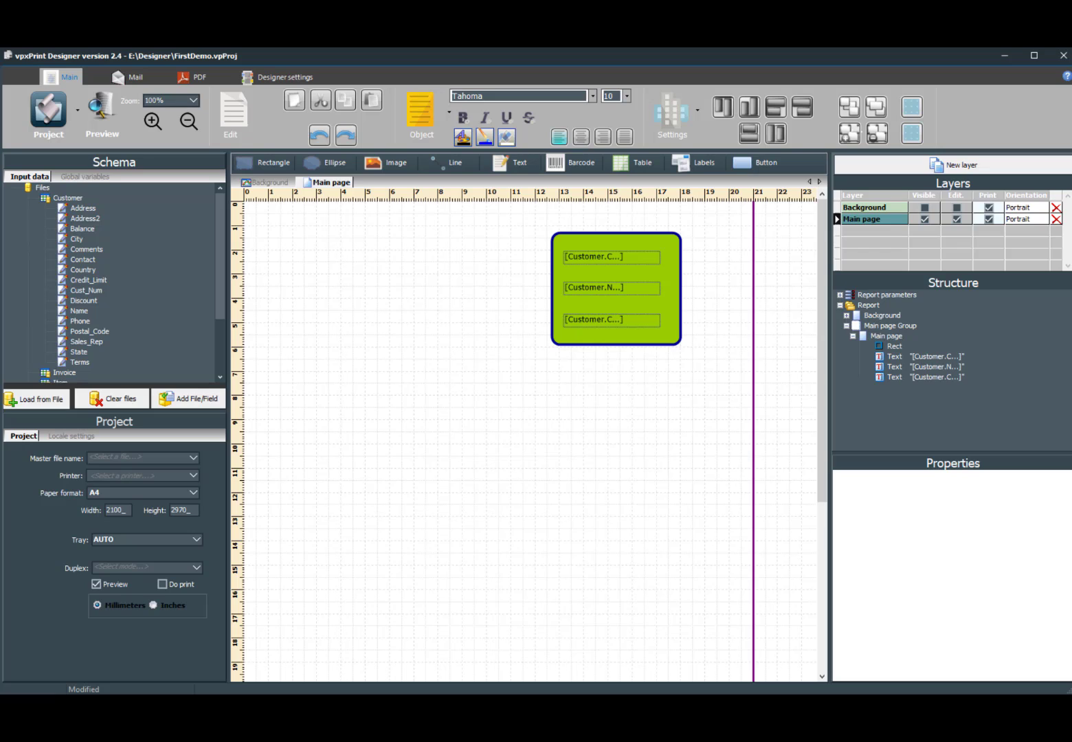
Step: Make the Background layer visible and editable at the same time as the main page
left_click(268, 182)
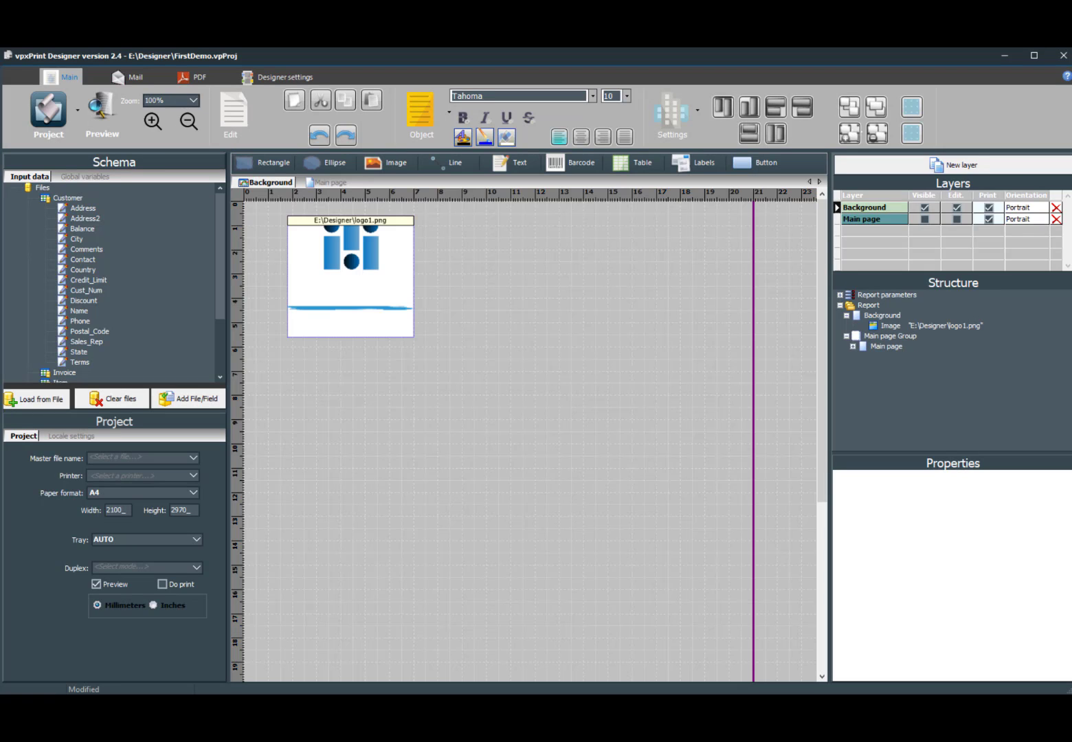
left_click(331, 183)
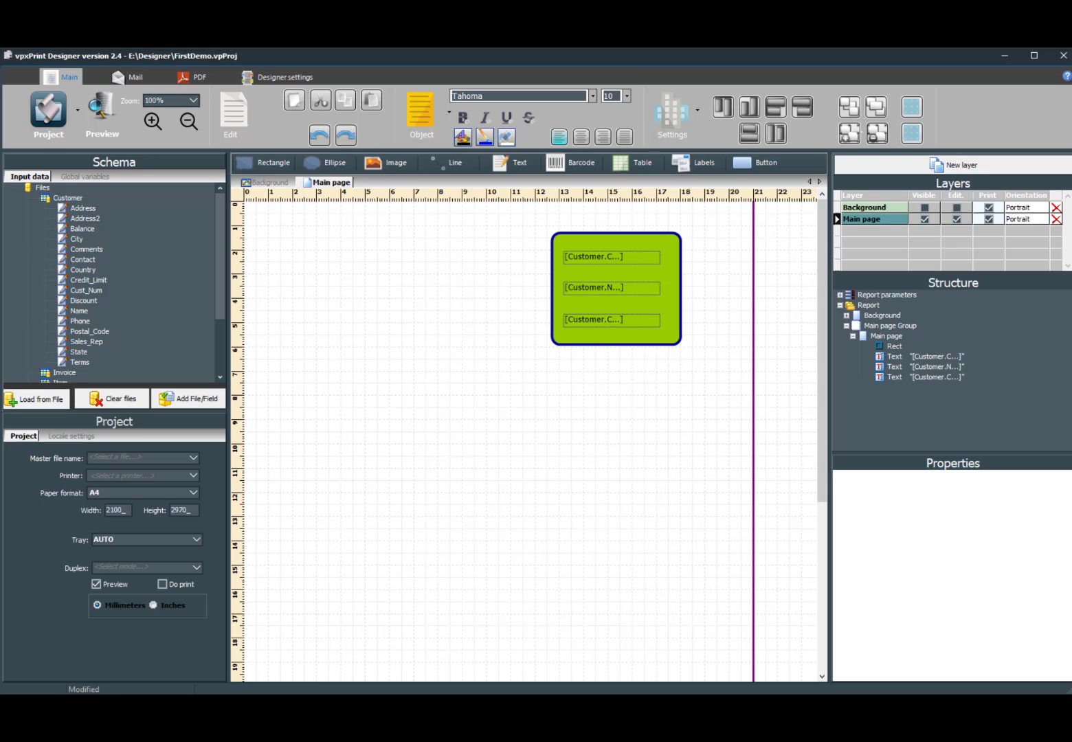
left_click(925, 208)
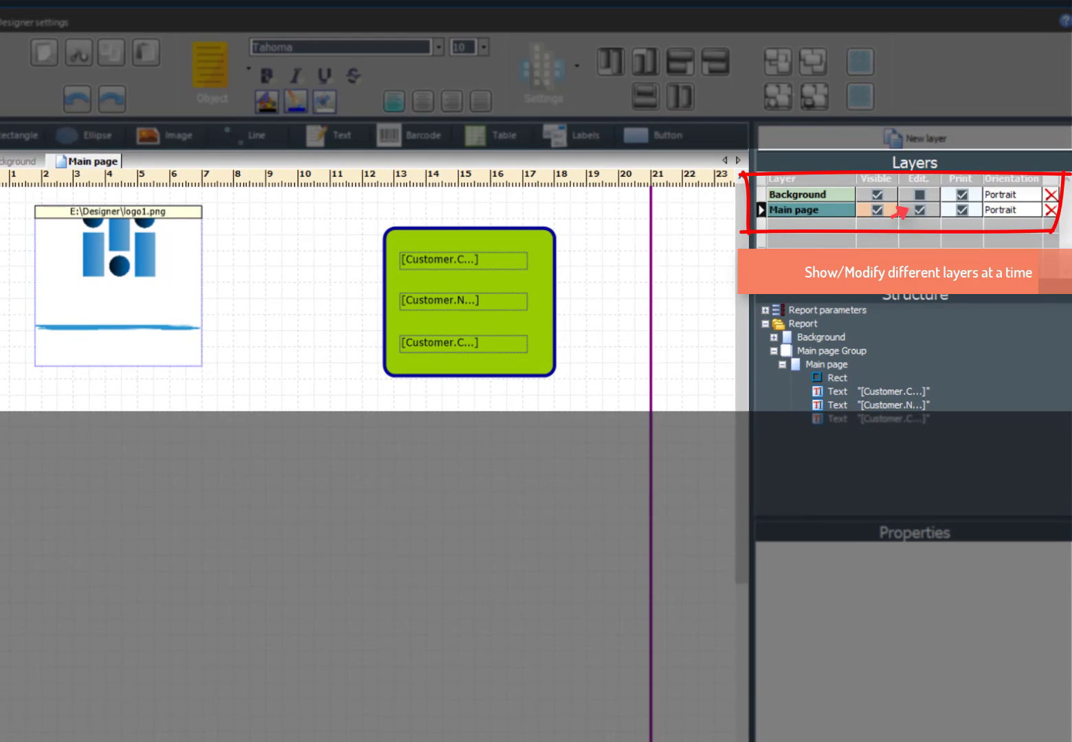
left_click(118, 286)
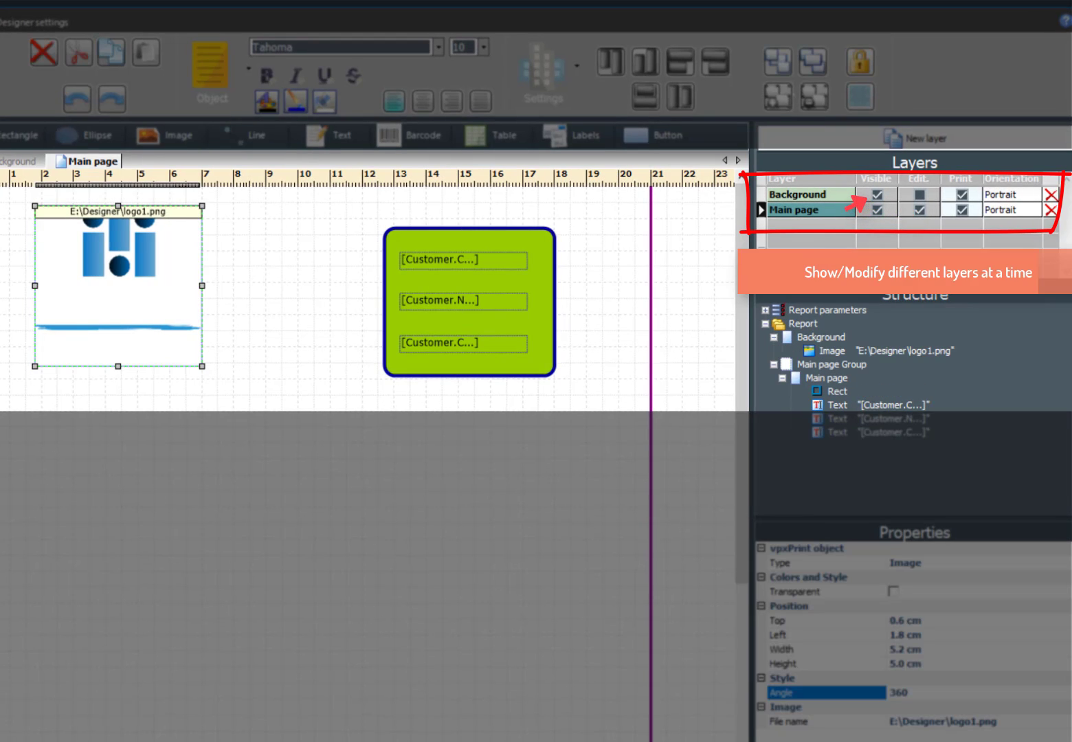
left_click(920, 195)
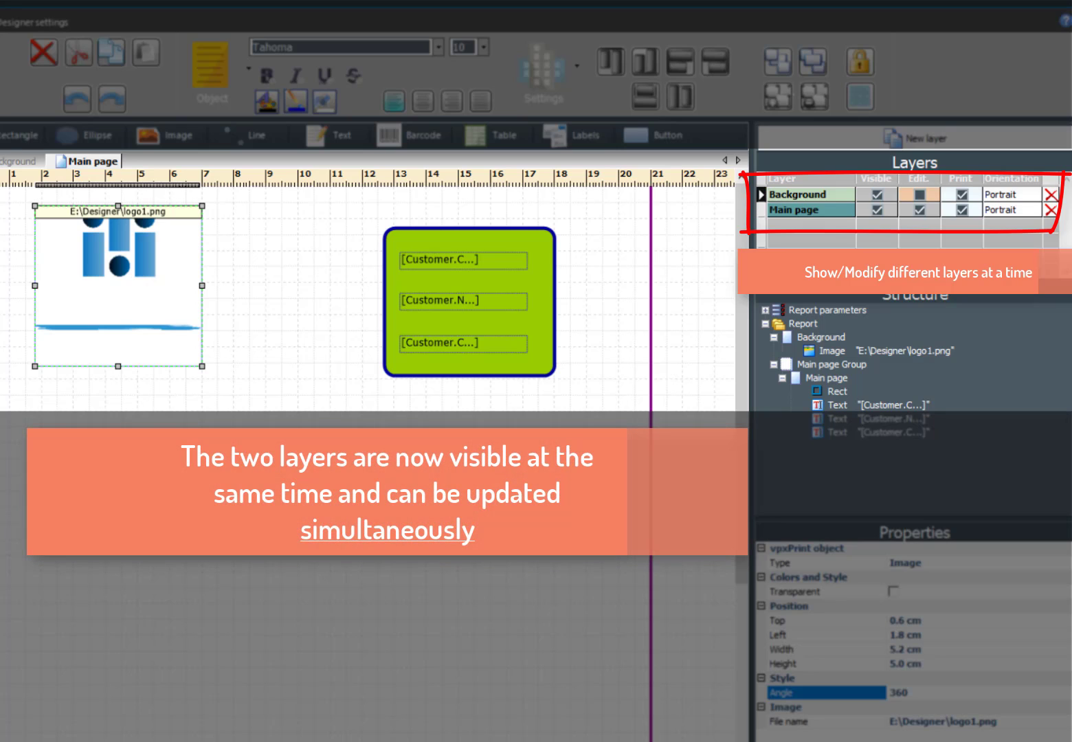
left_click(920, 195)
Step: Move the logo image sideways to sit beside the green rectangle, and check the background layer on its own
left_click_drag(118, 286, 271, 282)
key("Escape")
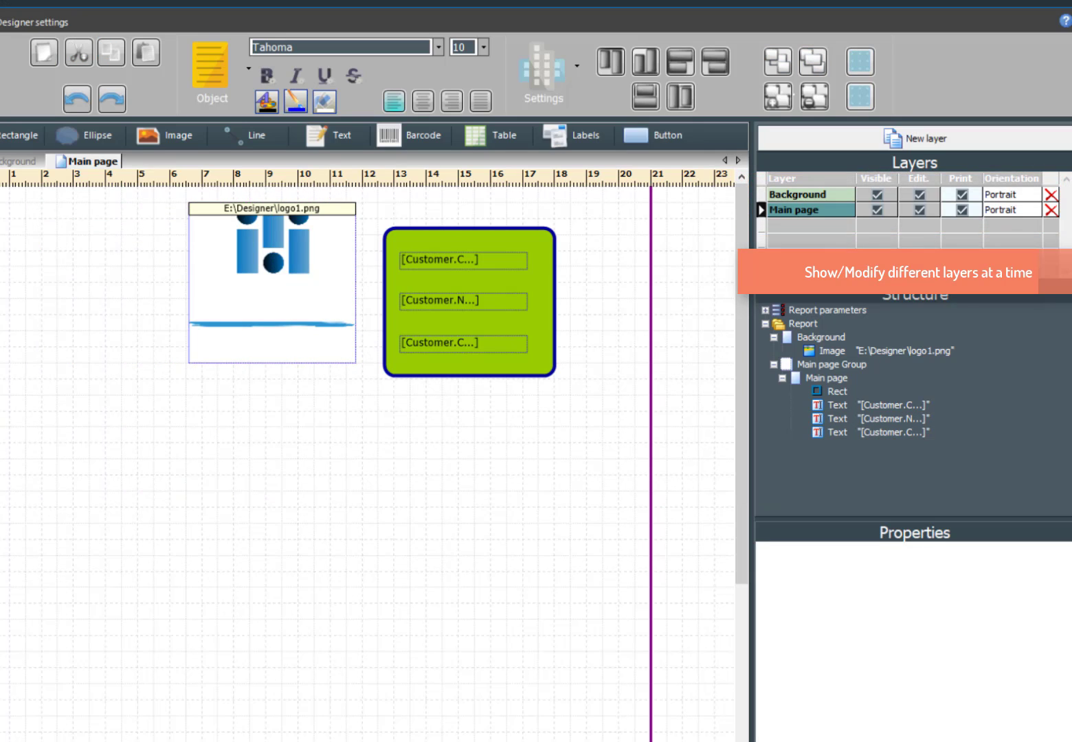
left_click(22, 161)
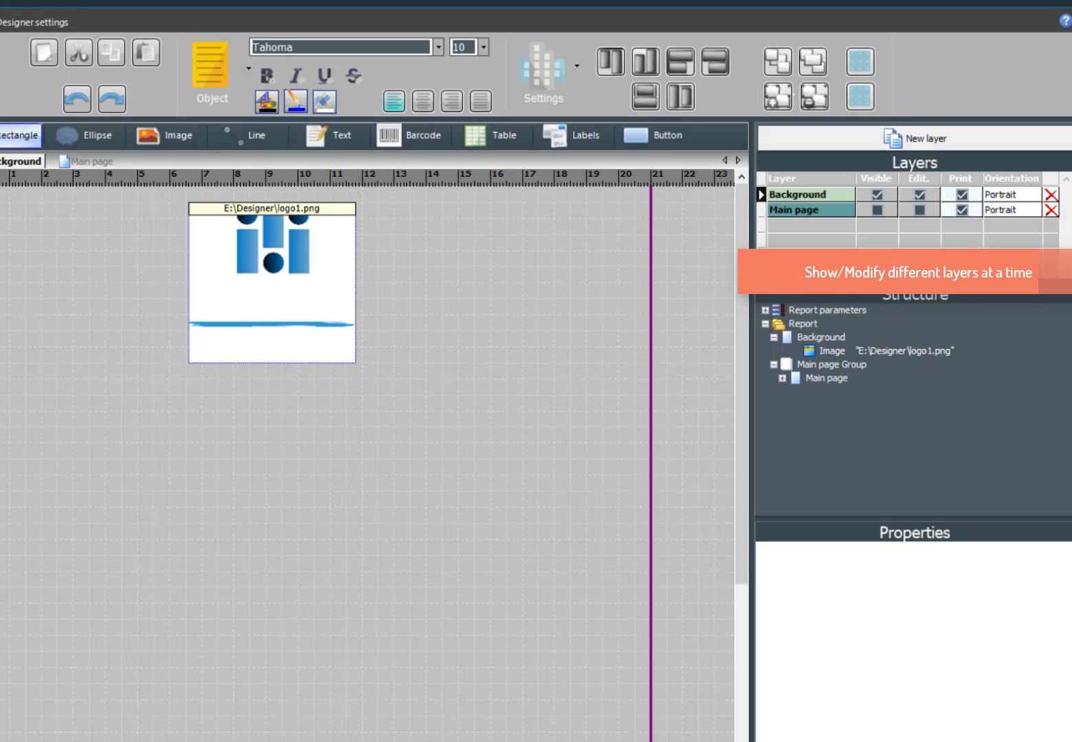
left_click(91, 162)
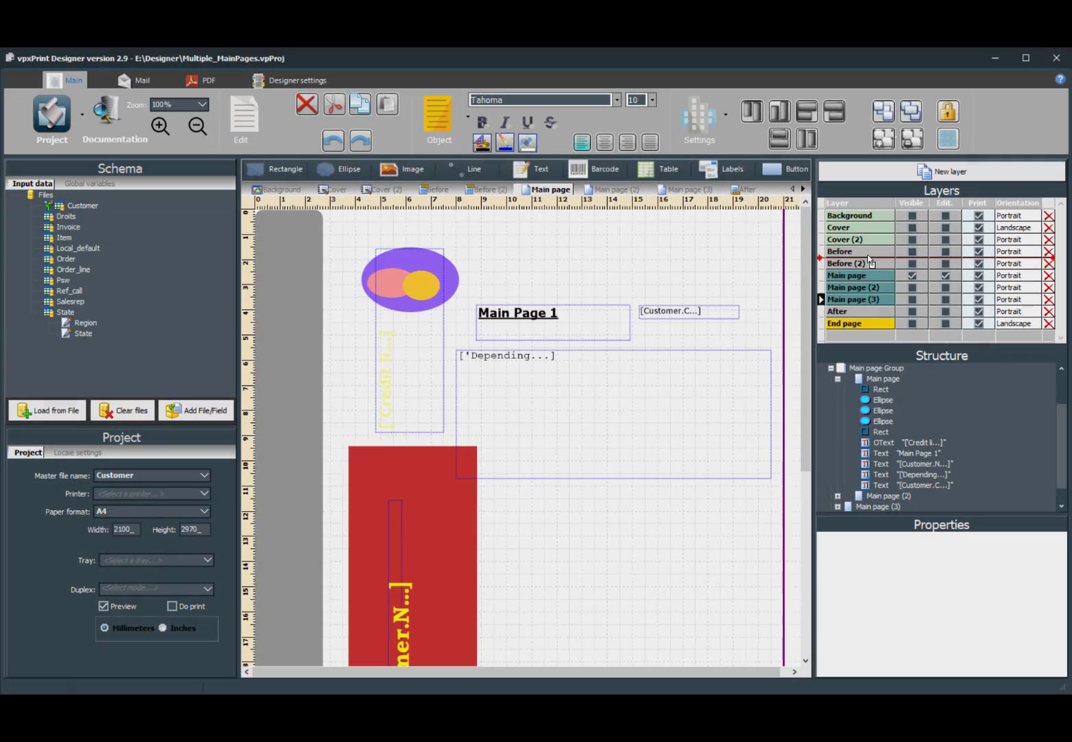
Step: Reorder the main page layers and the cover layers within the Multiple_MainPages project's layer list
left_click_drag(866, 255, 867, 276)
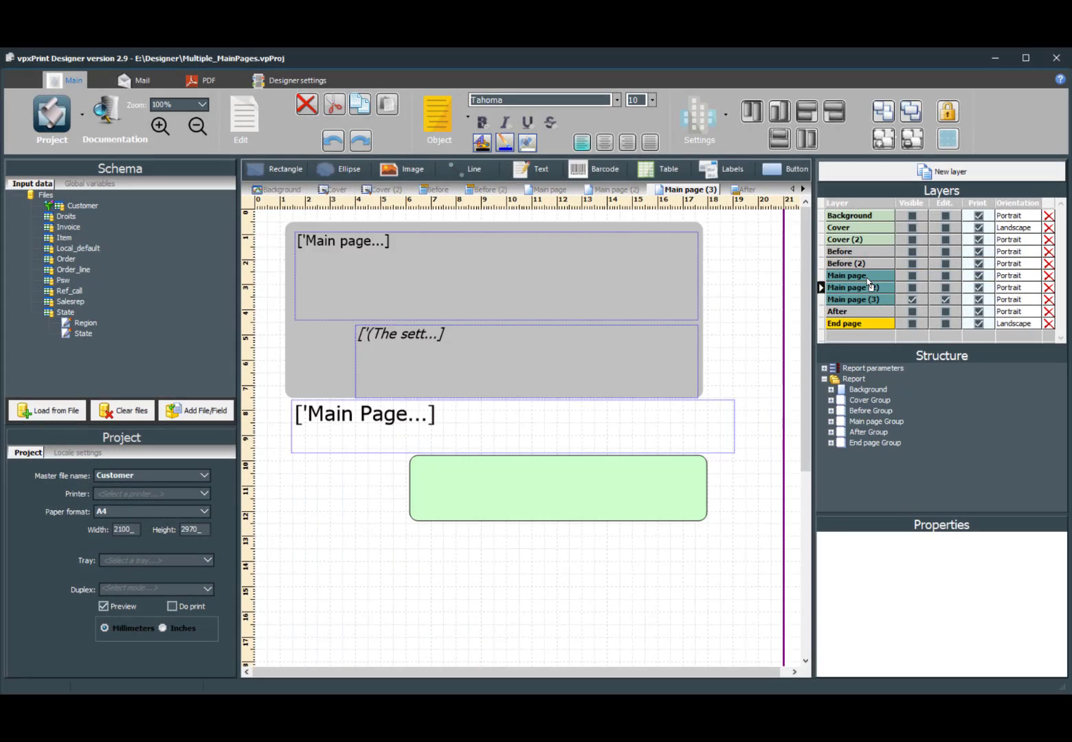
left_click(868, 298)
left_click(871, 280)
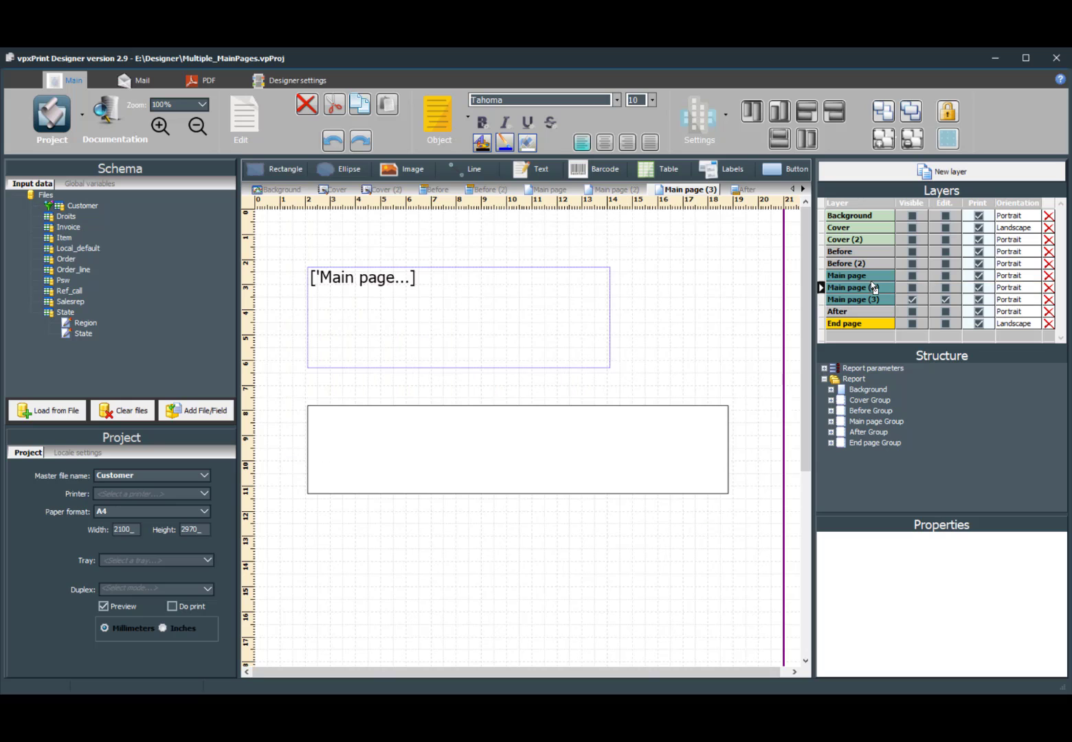
left_click(869, 252)
mouse_move(870, 252)
left_mouse_down()
mouse_move(872, 269)
mouse_move(878, 244)
left_mouse_up()
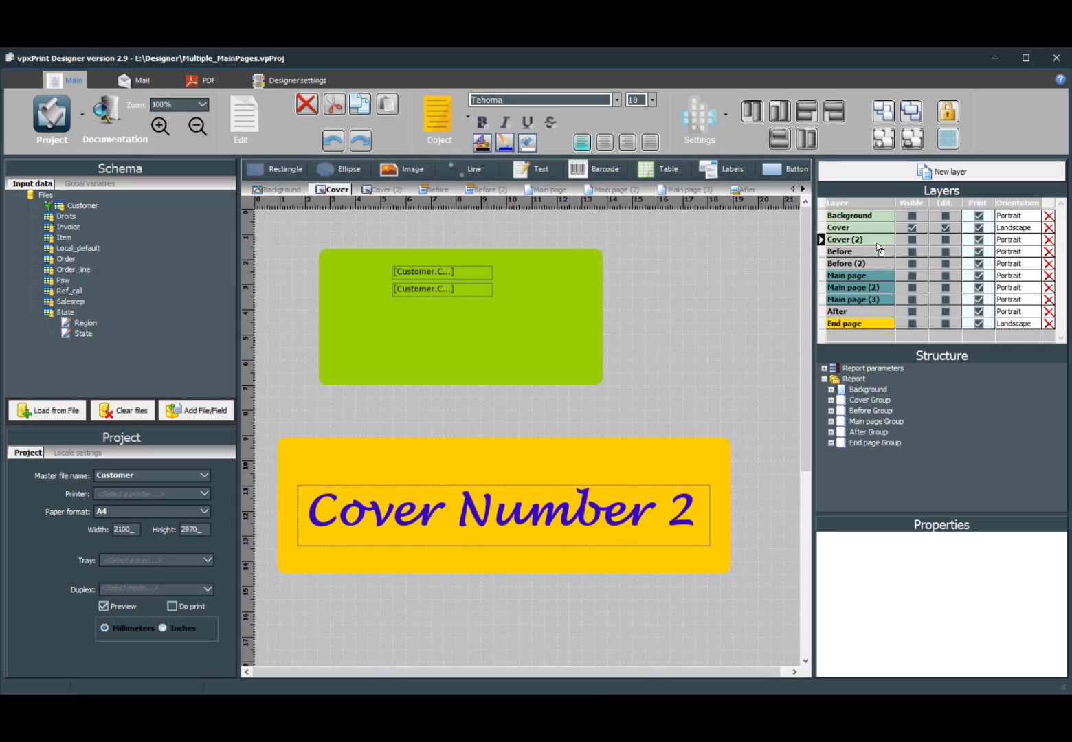
Step: Request deletion of the Cover (2) layer but decline it, and set the Before layer's orientation to Landscape
left_click(1048, 240)
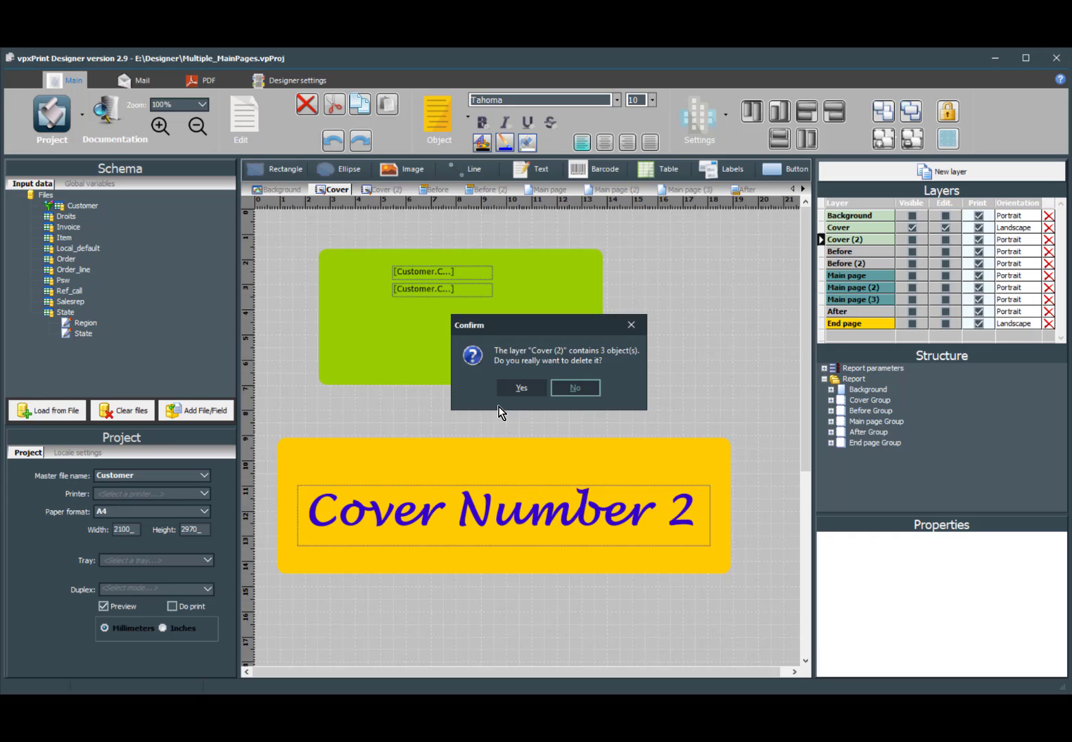
left_click(571, 388)
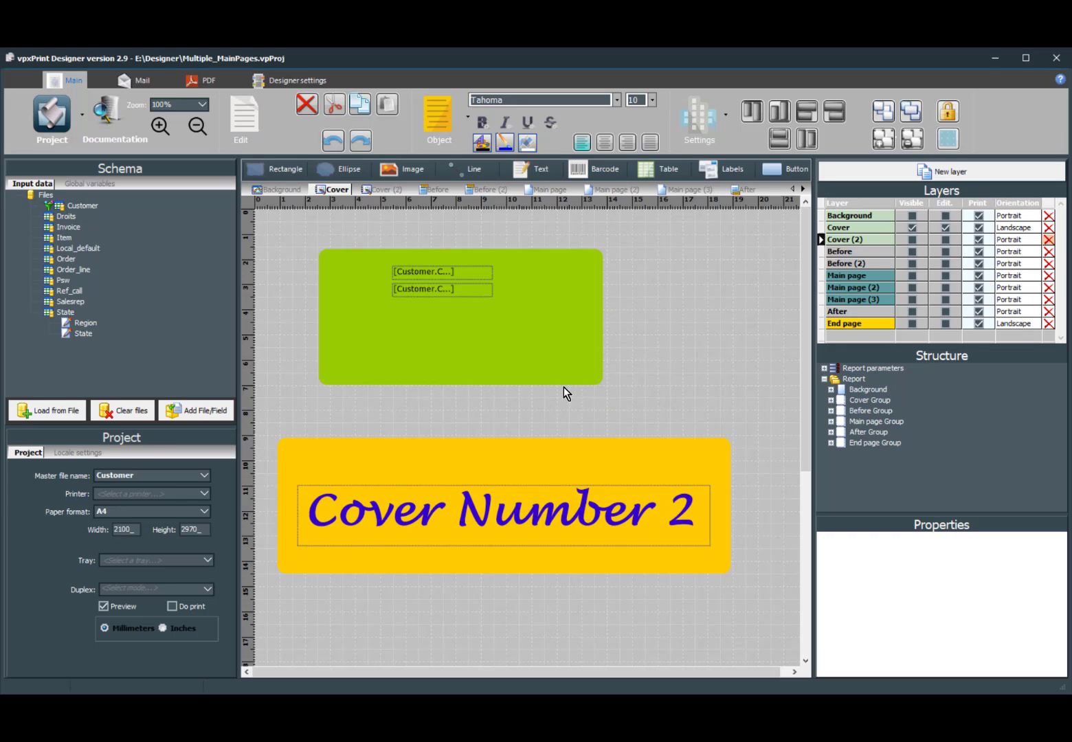
left_click(1010, 259)
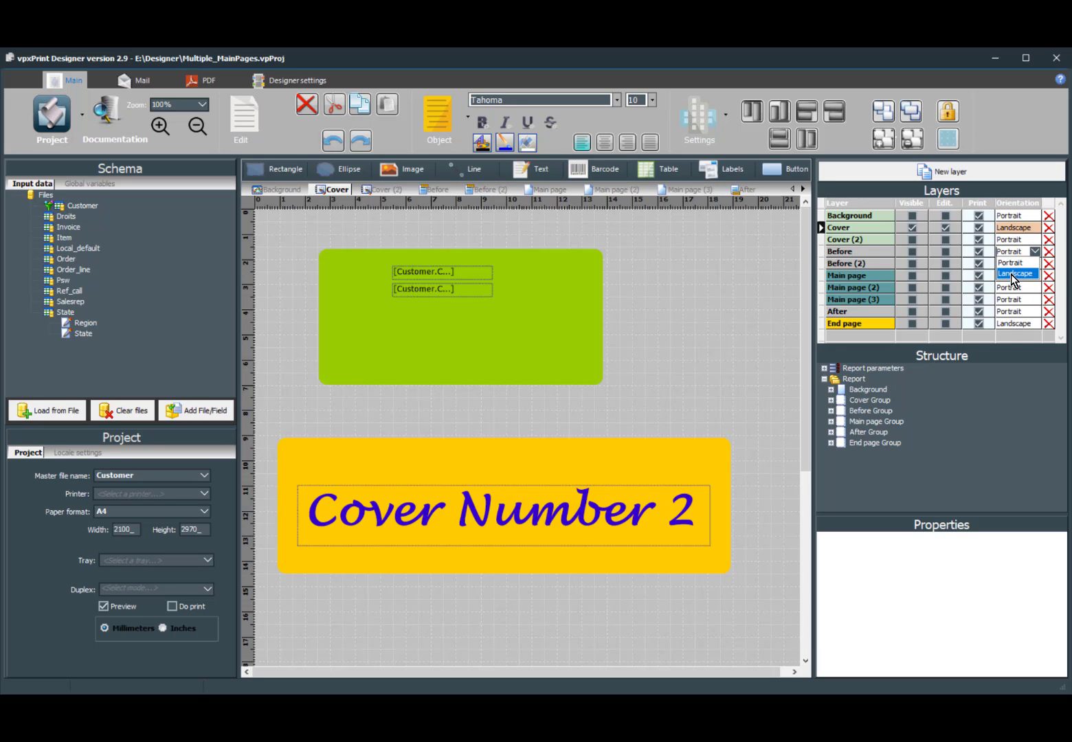
left_click(1012, 274)
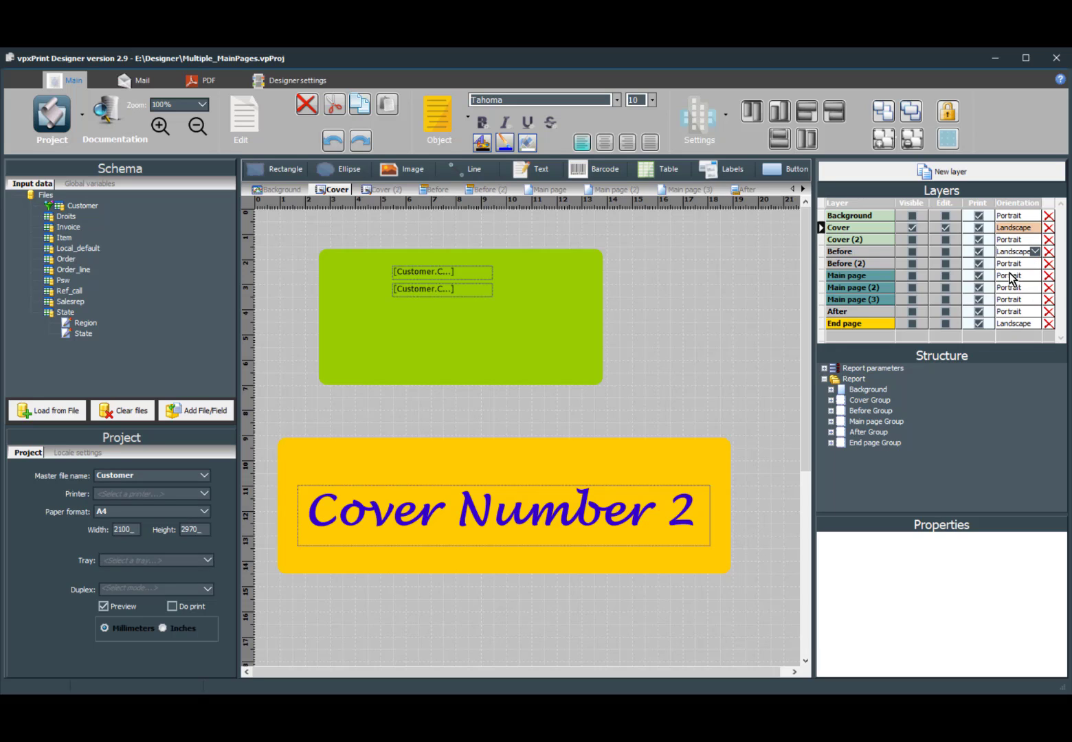